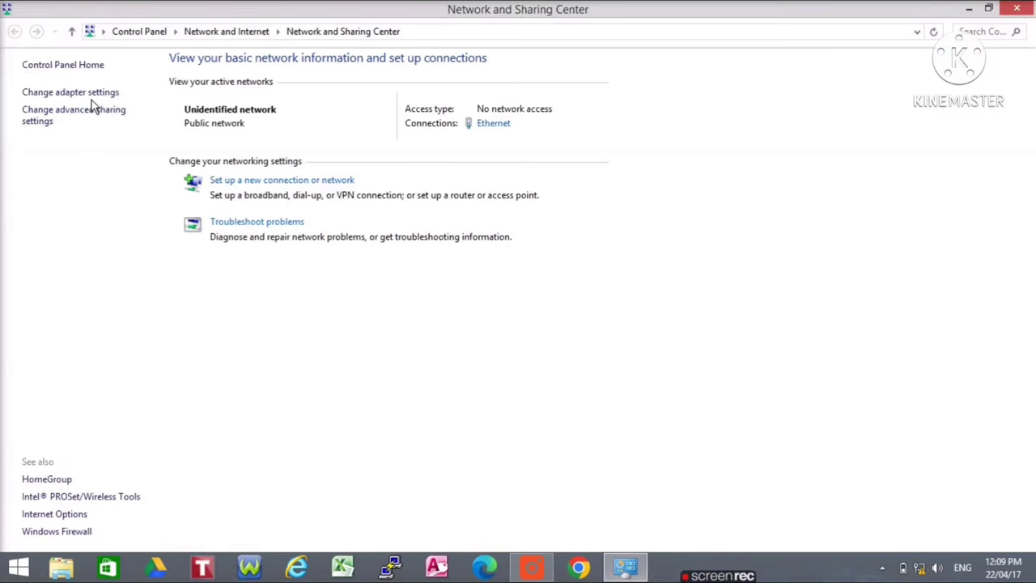
# Step: Open the Internet Protocol Version 4 (TCP/IPv4) properties of the Ethernet adapter
pyautogui.click(89, 95)
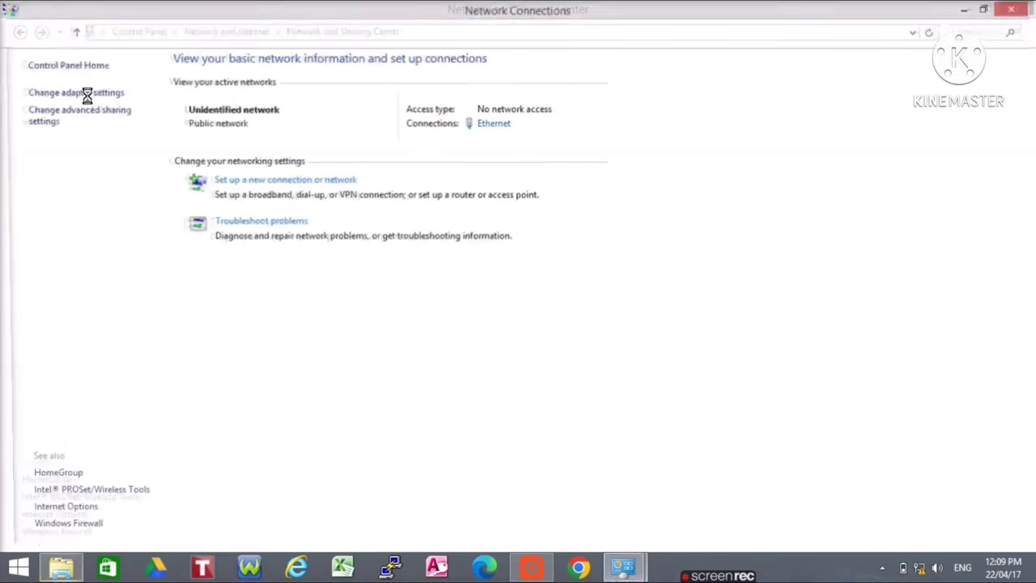
pyautogui.doubleClick(331, 100)
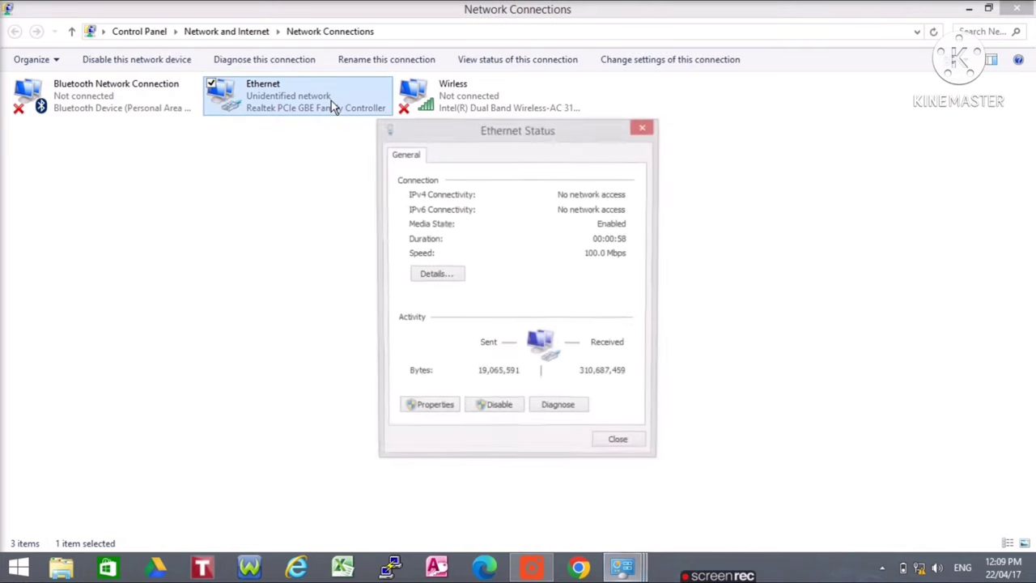
pyautogui.click(435, 410)
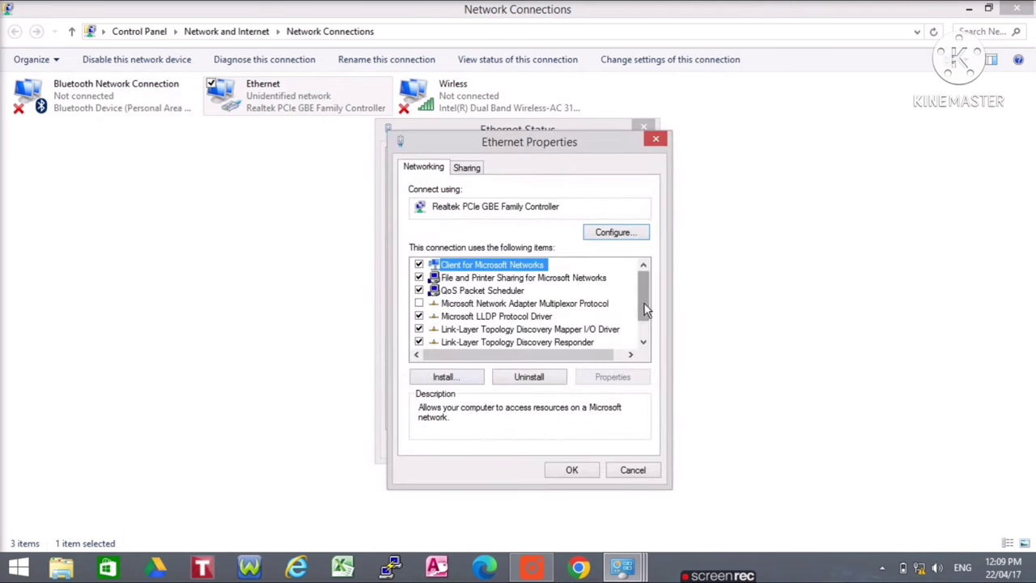
pyautogui.scroll(-1, 644, 304)
pyautogui.click(560, 343)
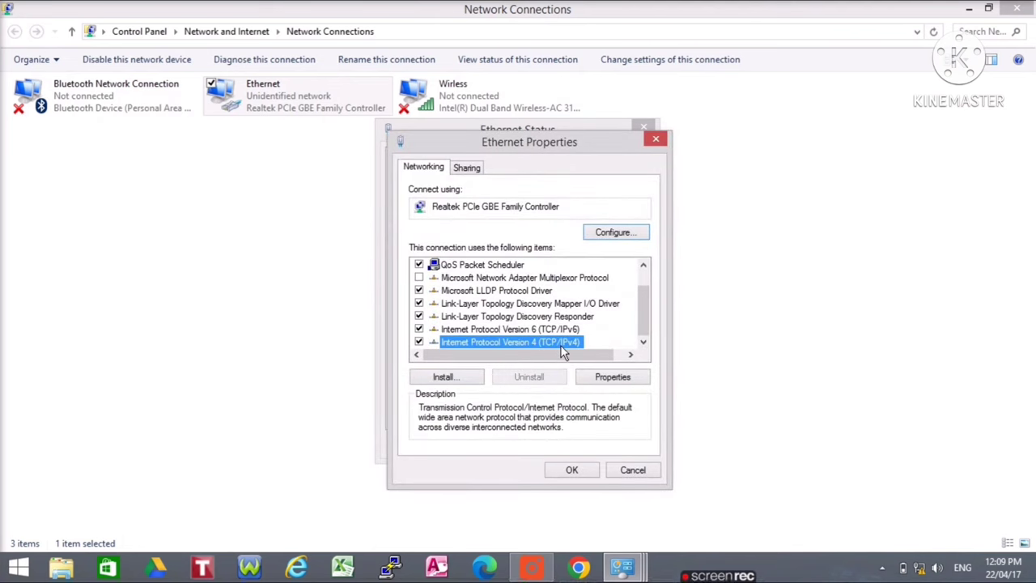
pyautogui.doubleClick(560, 343)
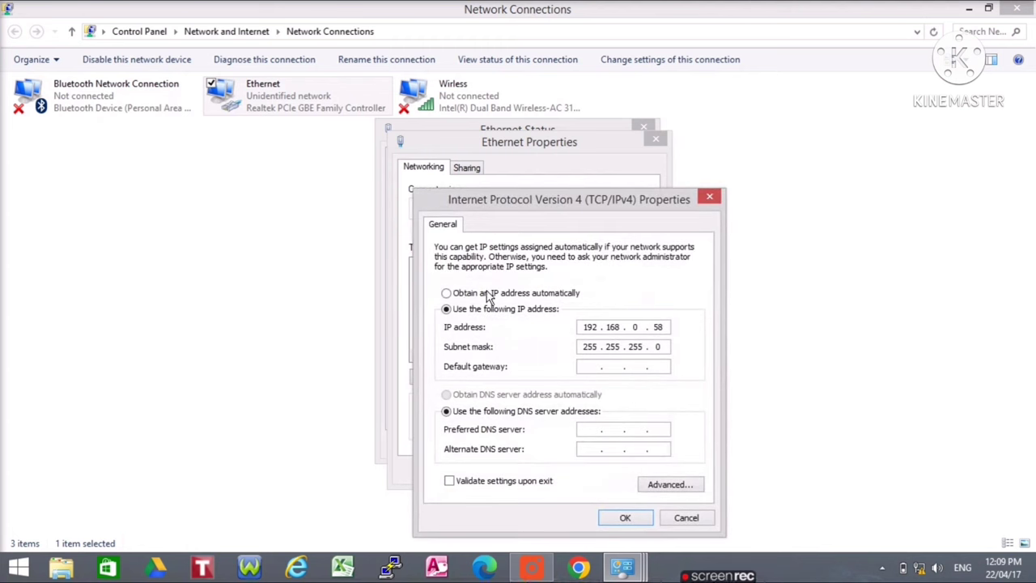
# Step: Assign the static IP address 192.168.0.56 with subnet mask 255.255.255.0 to the Ethernet adapter, and close the network windows
pyautogui.click(446, 293)
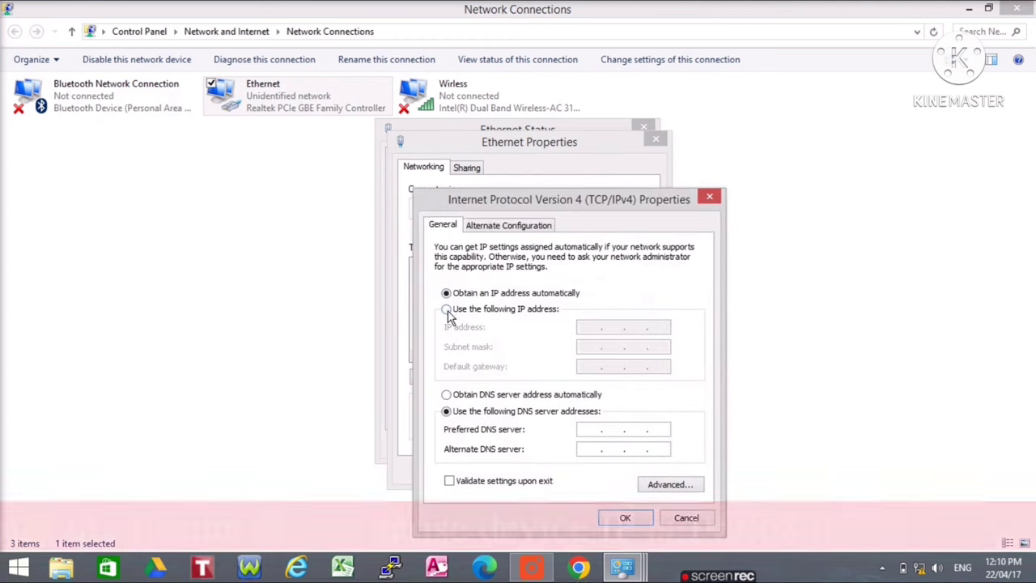
pyautogui.click(446, 309)
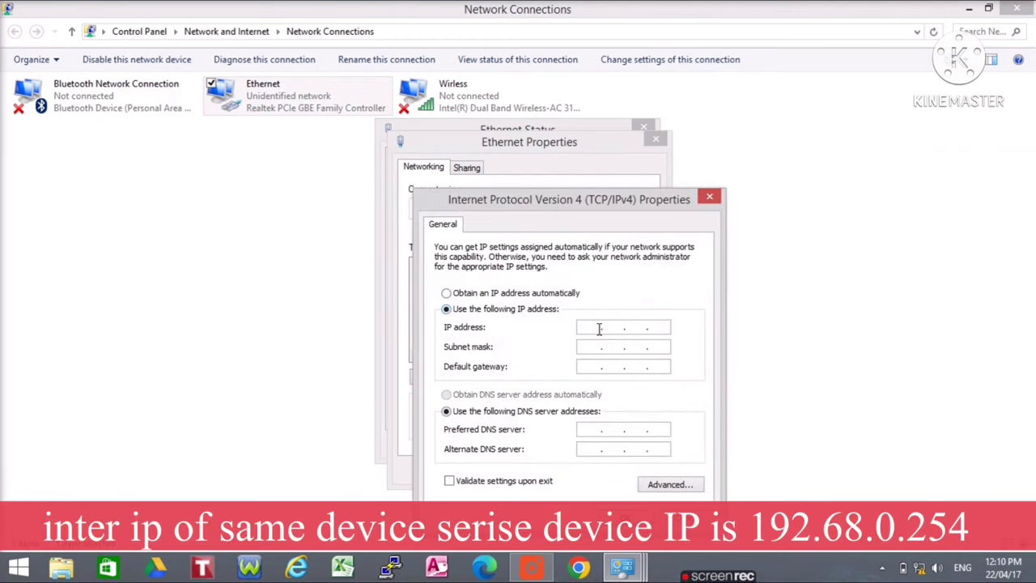
pyautogui.write('192 . 1681.')
pyautogui.write('8')
pyautogui.write('80.5')
pyautogui.click(636, 346)
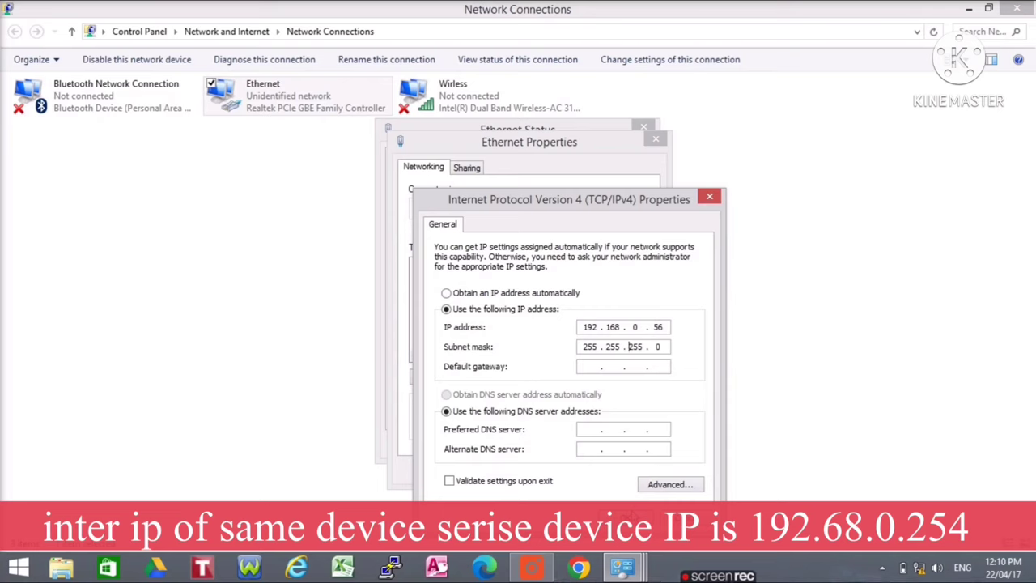
pyautogui.click(631, 513)
pyautogui.click(574, 470)
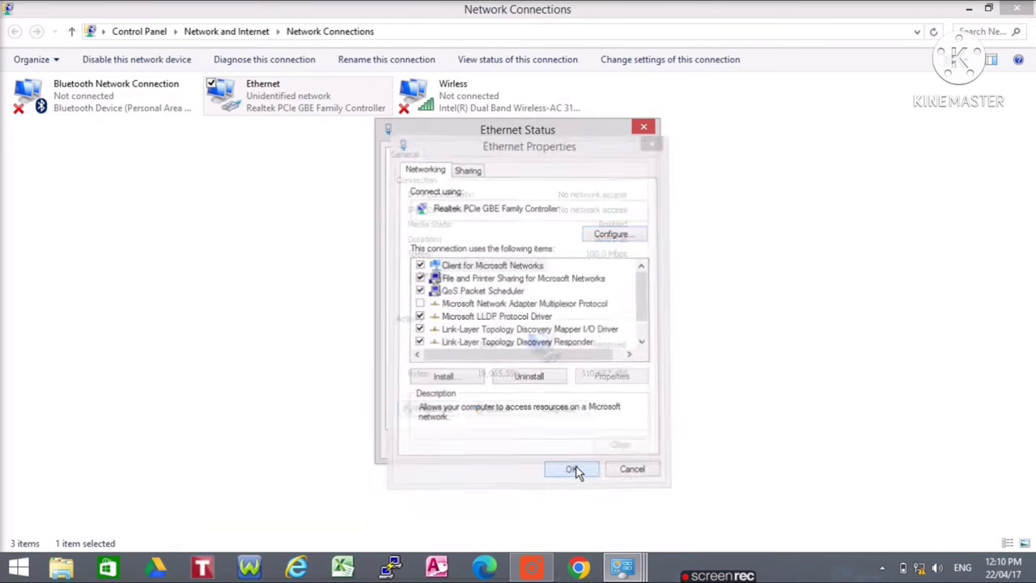
pyautogui.click(620, 445)
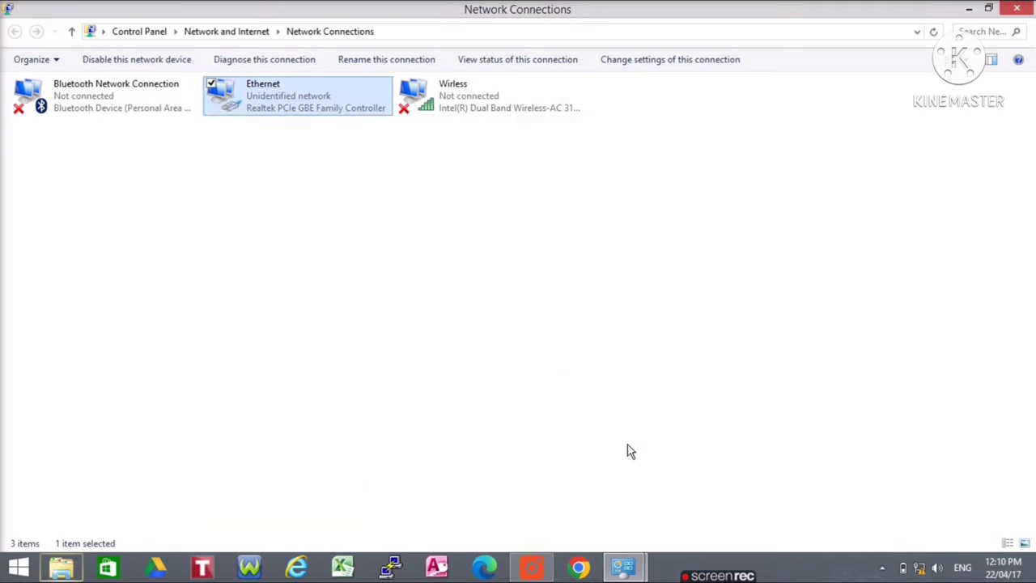
pyautogui.click(1018, 9)
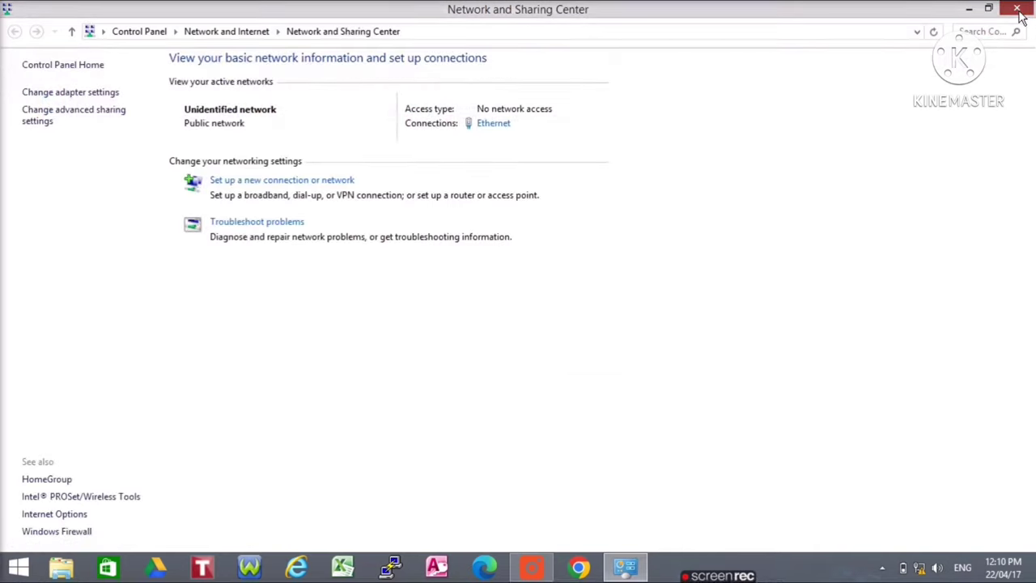
pyautogui.click(1017, 9)
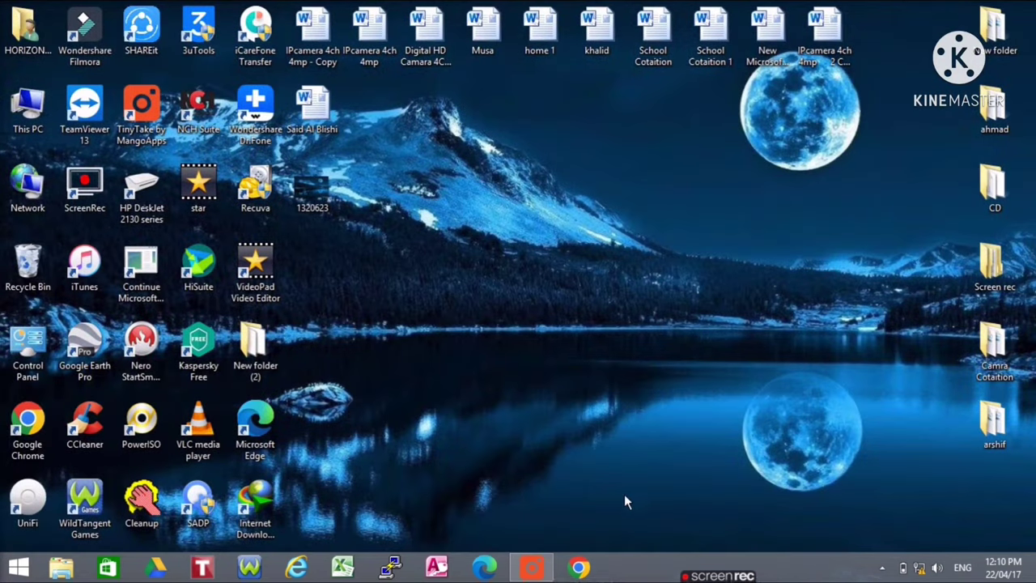
# Step: Switch to Chrome and enter the device's default address 192.168.0.254 as the page to visit
pyautogui.click(578, 569)
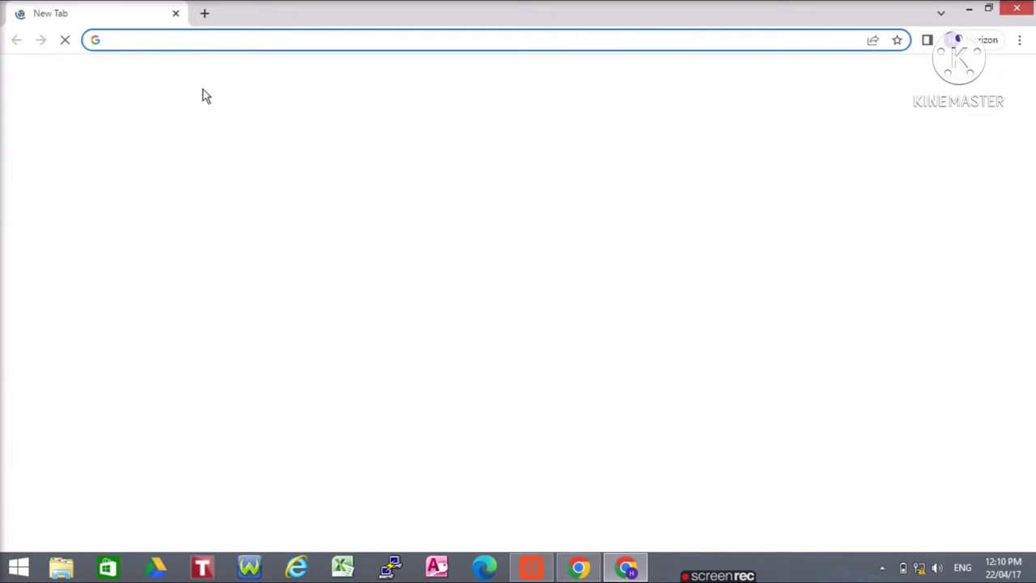
pyautogui.click(123, 40)
pyautogui.write('1')
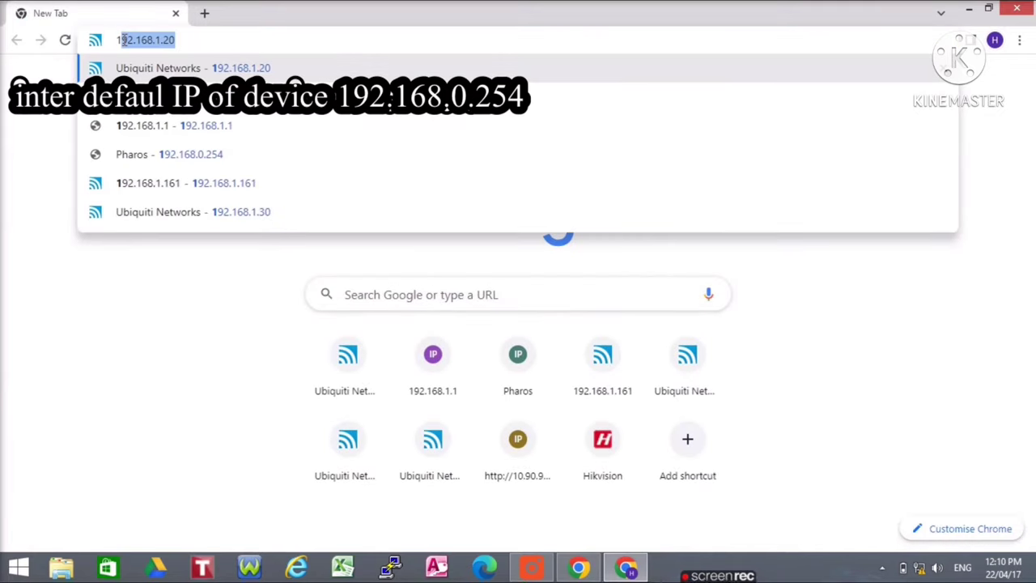
pyautogui.write('92.16')
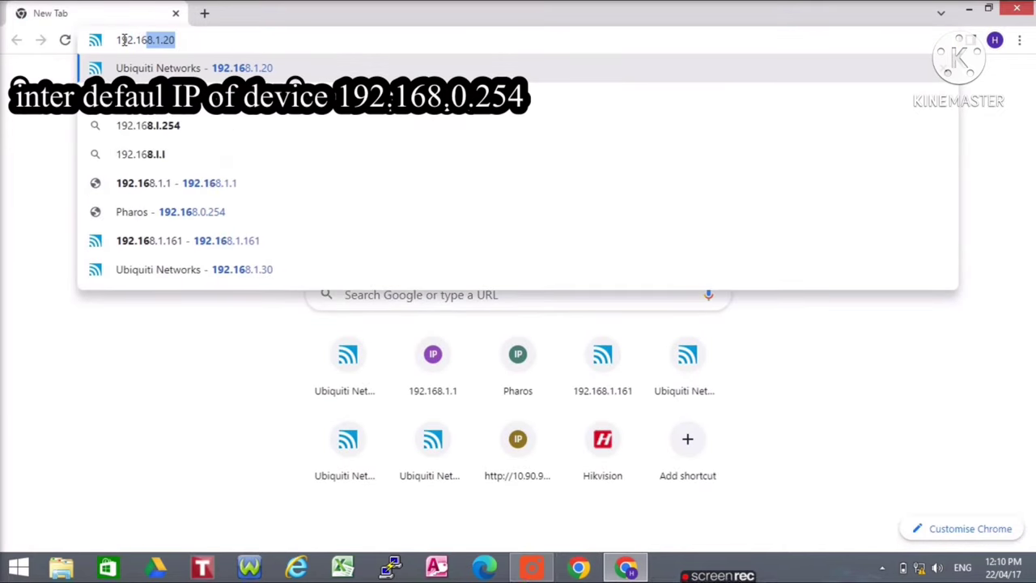
pyautogui.write('8.1.')
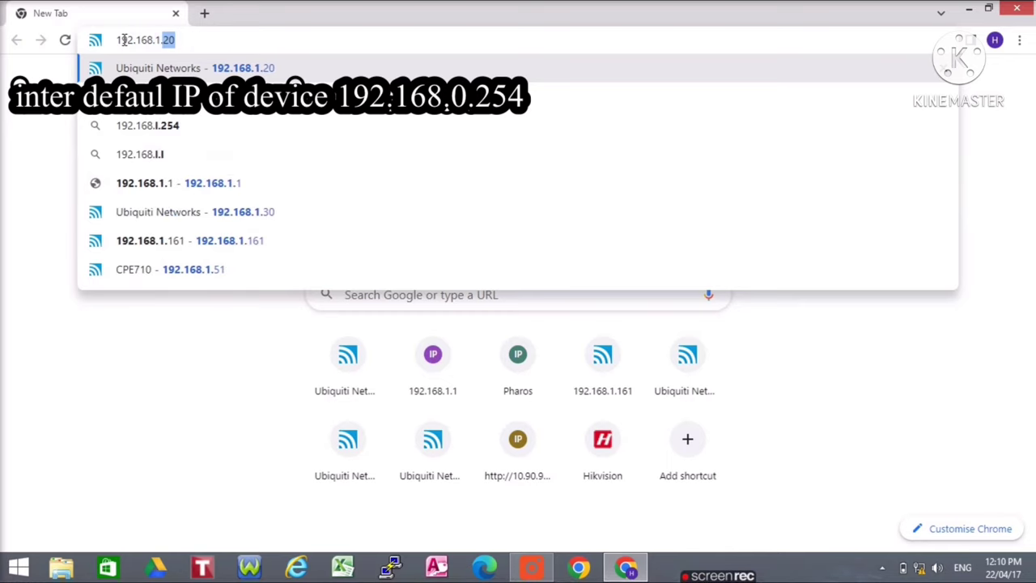
pyautogui.write('254')
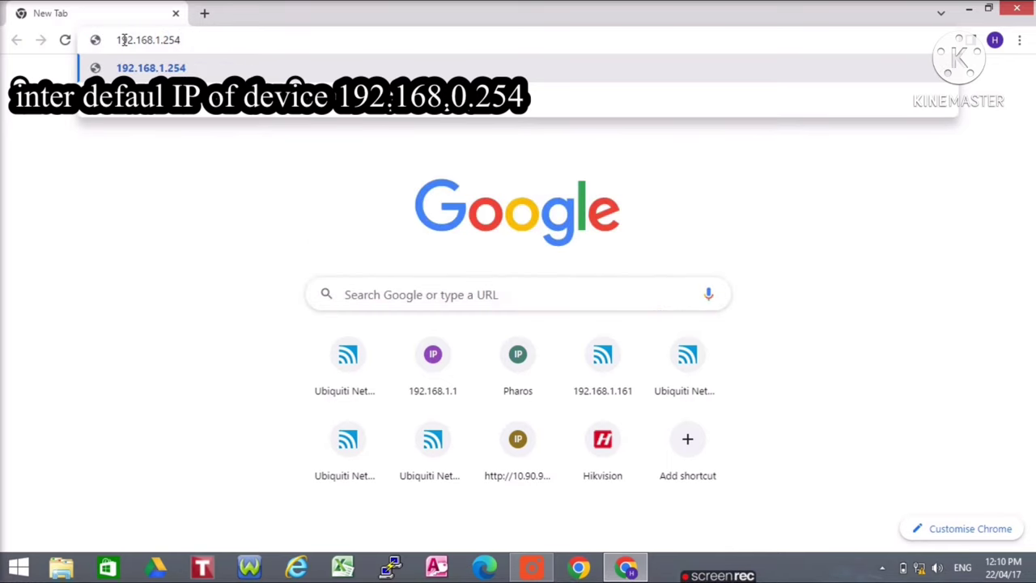
pyautogui.press('BackSpace')
pyautogui.press('BackSpace')
pyautogui.press('BackSpace')
pyautogui.press('BackSpace')
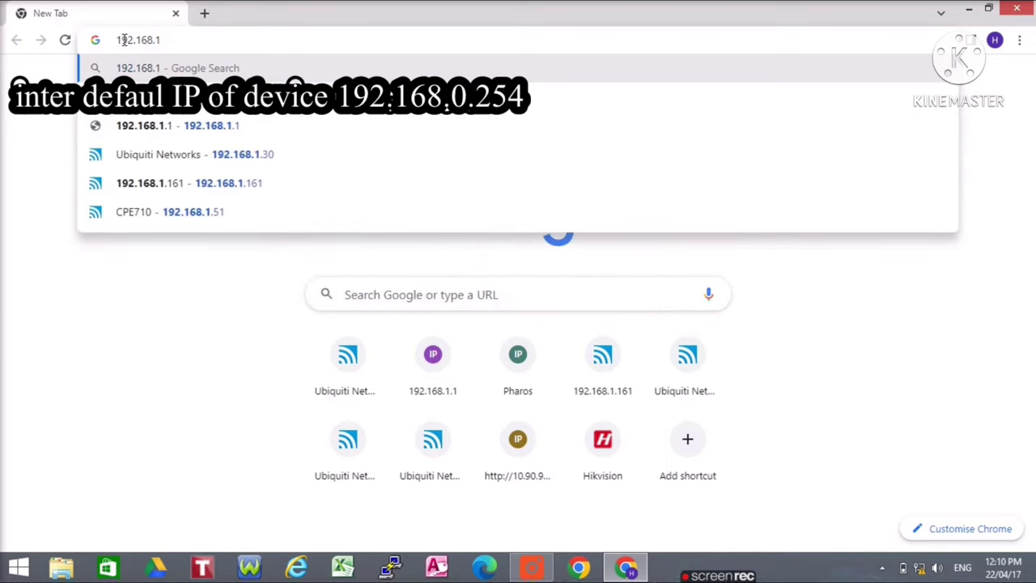
pyautogui.press('BackSpace')
pyautogui.write('0.254')
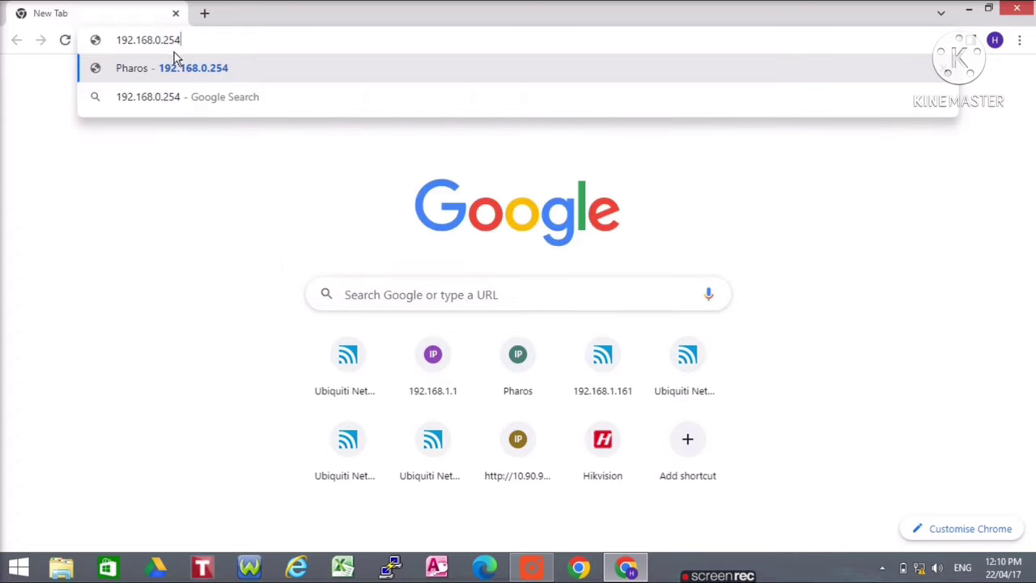
# Step: Load the device page at 192.168.0.254 and proceed past the privacy warning to its login form
pyautogui.click(228, 81)
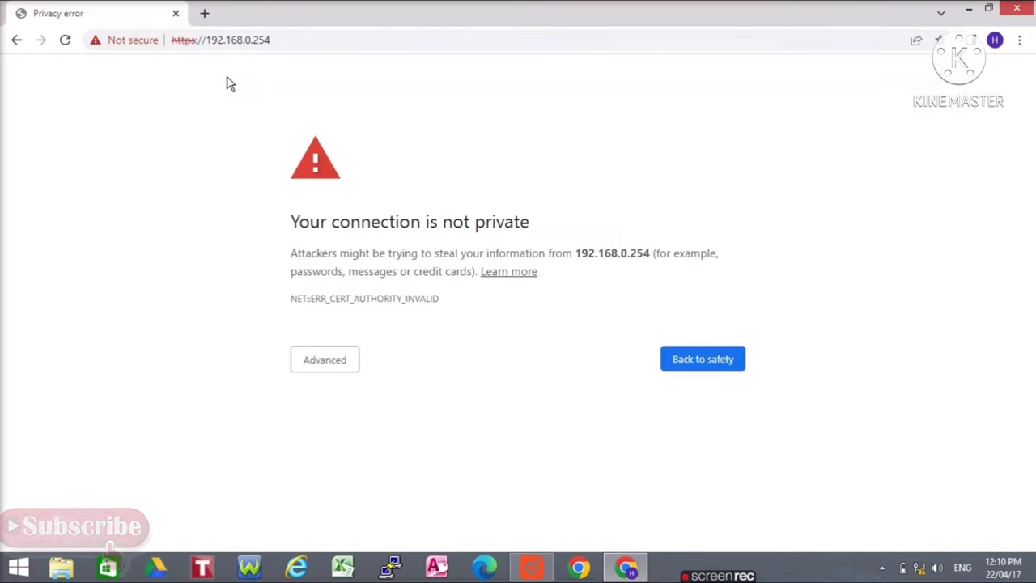
pyautogui.click(332, 364)
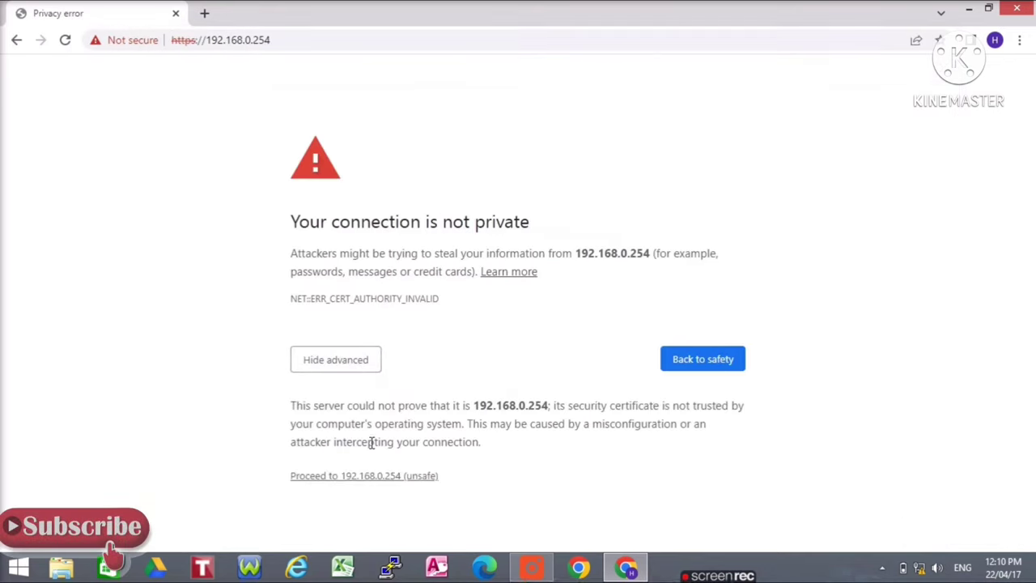
pyautogui.click(384, 481)
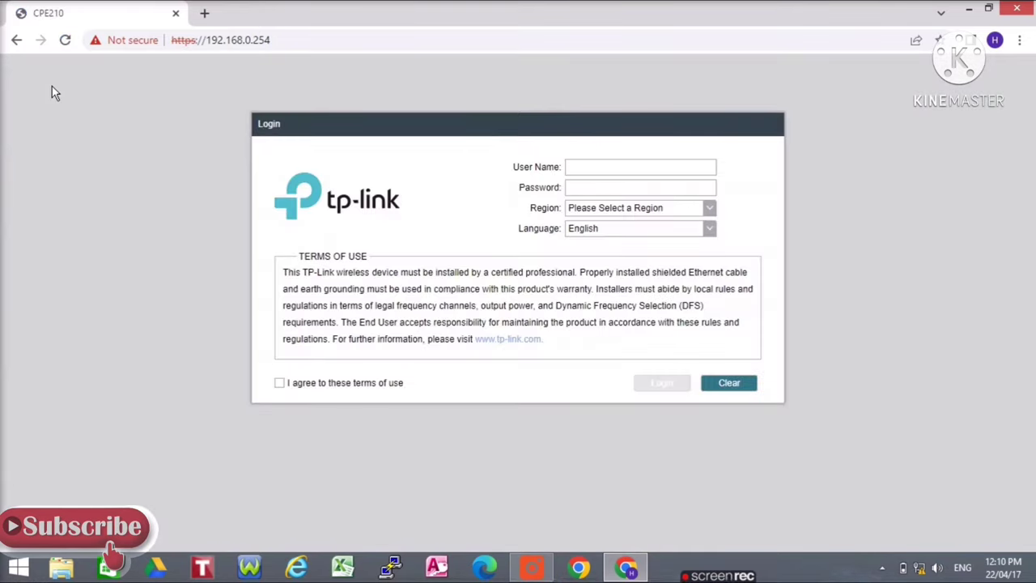
# Step: Log in with user name admin and the account password, choosing United States as region and agreeing to the terms of use
pyautogui.click(591, 165)
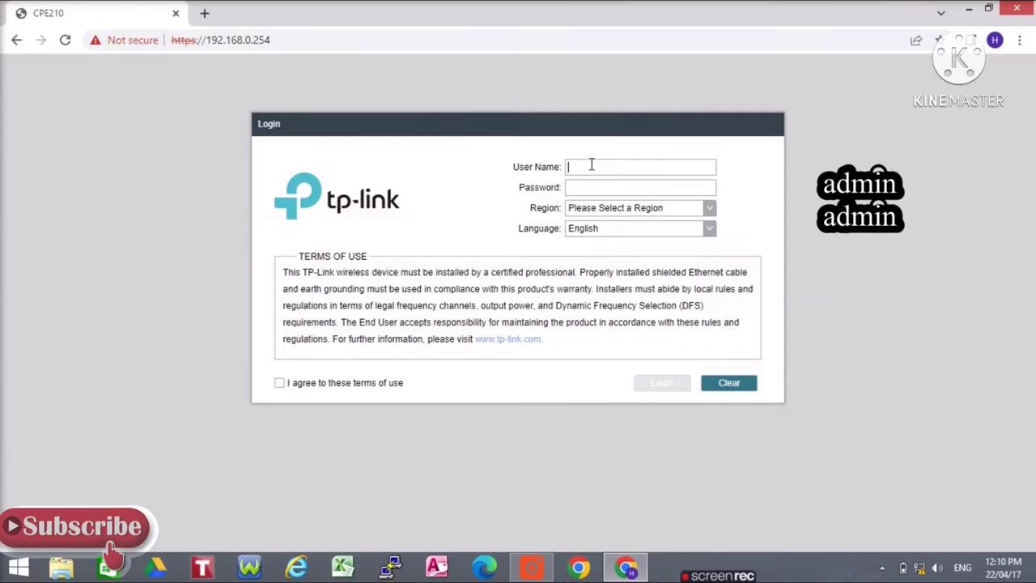
pyautogui.write('admin')
pyautogui.click(709, 217)
pyautogui.moveTo(710, 237); pyautogui.dragTo(716, 379)
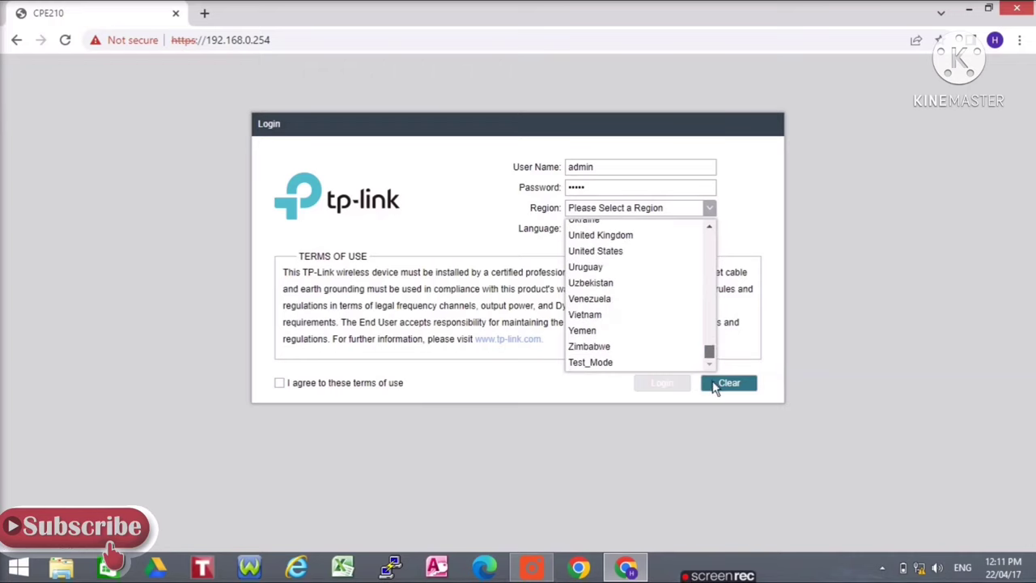
pyautogui.click(599, 253)
pyautogui.click(283, 385)
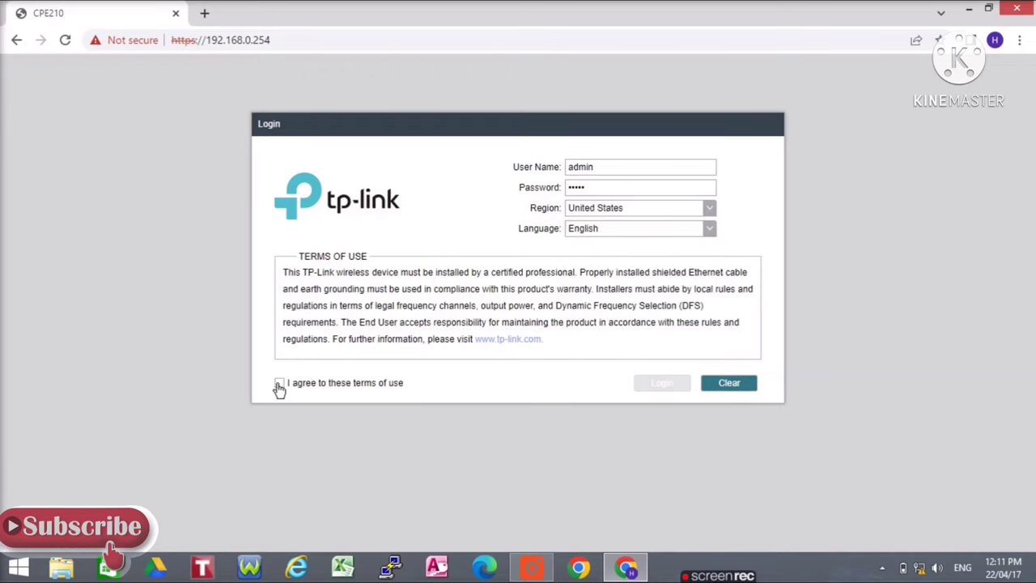
pyautogui.click(662, 383)
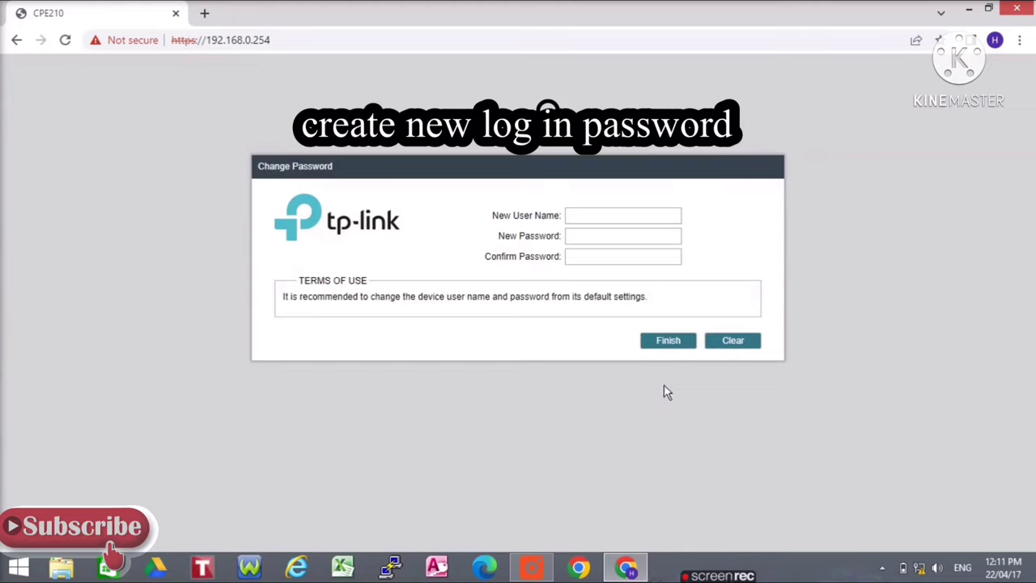
# Step: Set the new user name to admin, enter and confirm the new login password, and finish the password change
pyautogui.click(602, 216)
pyautogui.write('admin')
pyautogui.click(607, 236)
pyautogui.write('••••')
pyautogui.click(606, 253)
pyautogui.write('•••')
pyautogui.click(669, 341)
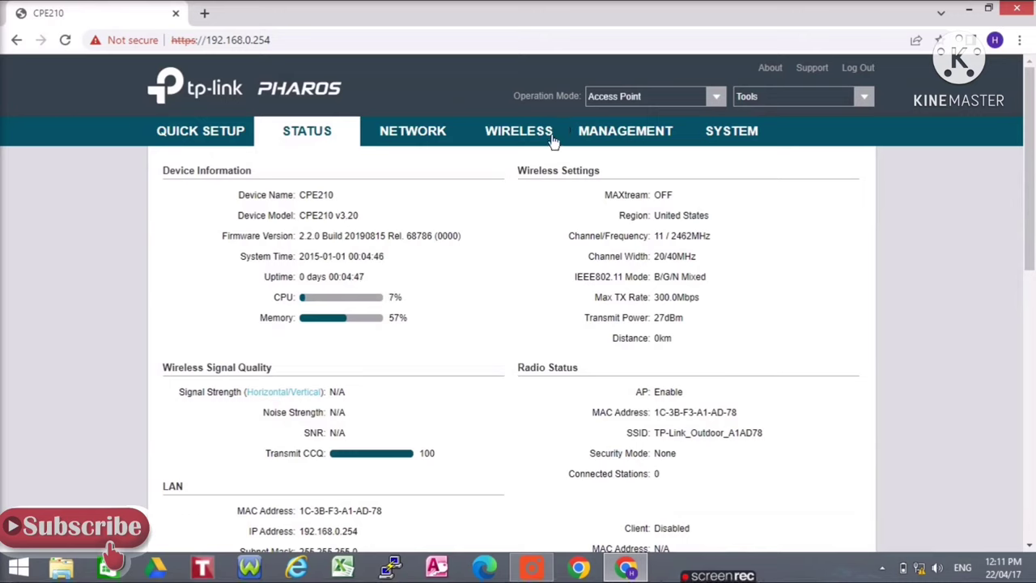
# Step: Change the device's operation mode to Repeater and confirm the mode change
pyautogui.click(717, 98)
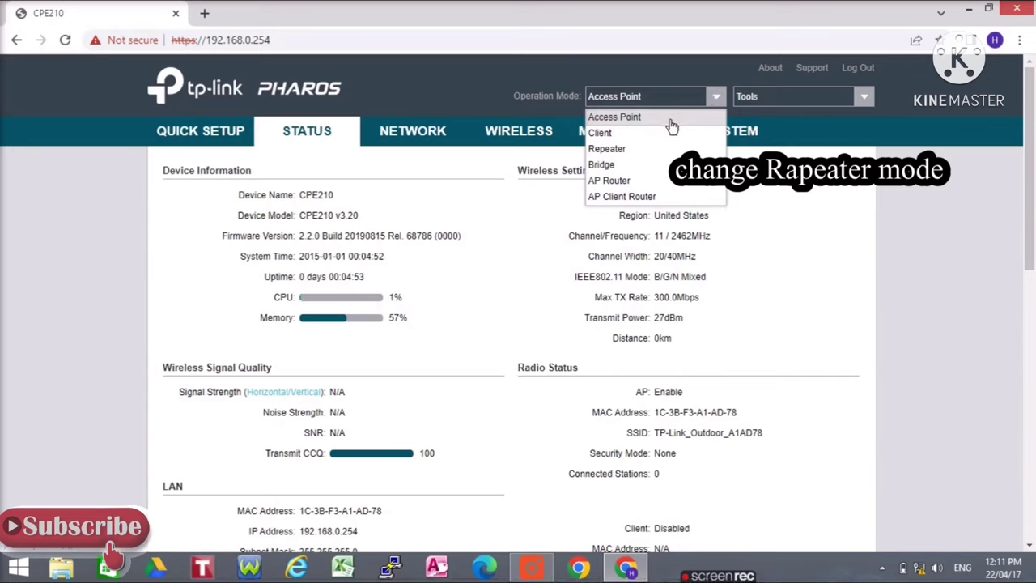
pyautogui.click(640, 148)
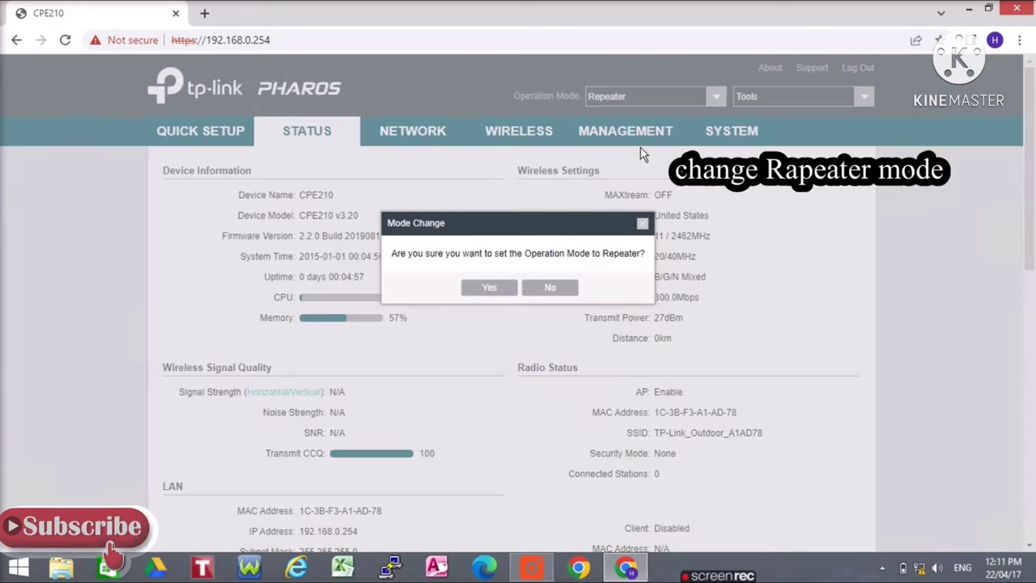
pyautogui.click(489, 289)
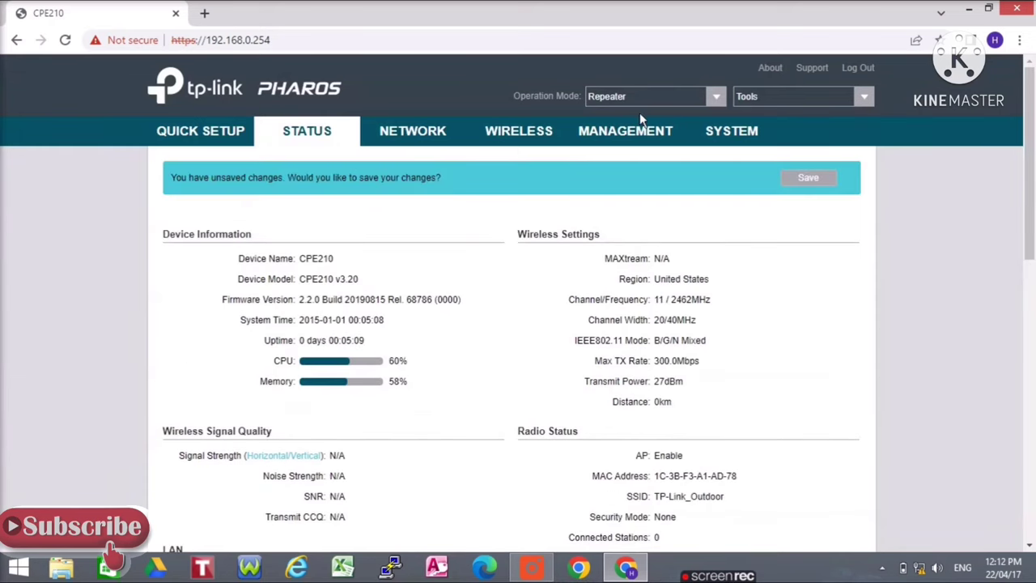
# Step: In the basic wireless settings, set the channel width to 20MHz and the transmit power to 27 dBm
pyautogui.click(519, 135)
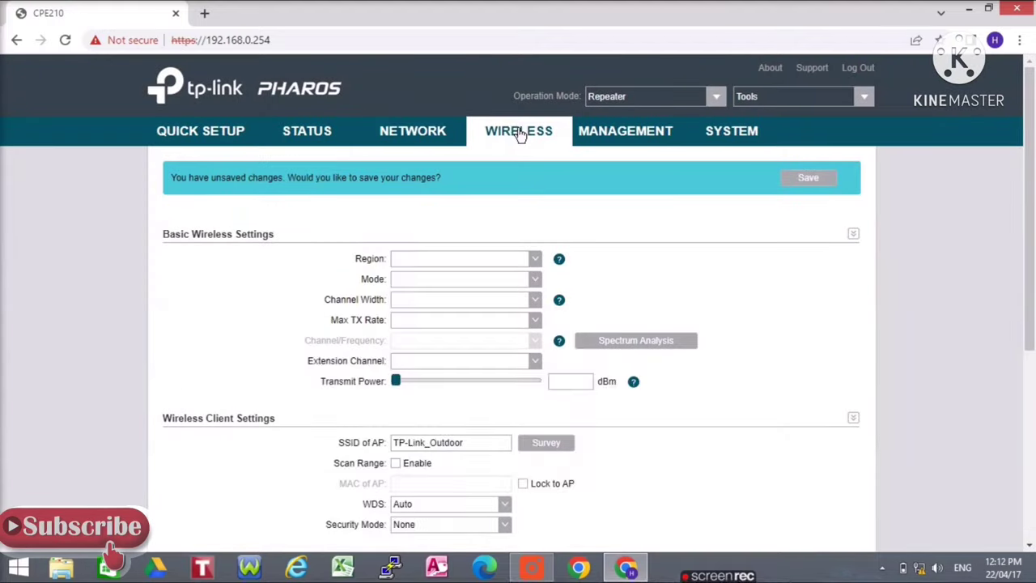
pyautogui.click(536, 260)
pyautogui.click(535, 263)
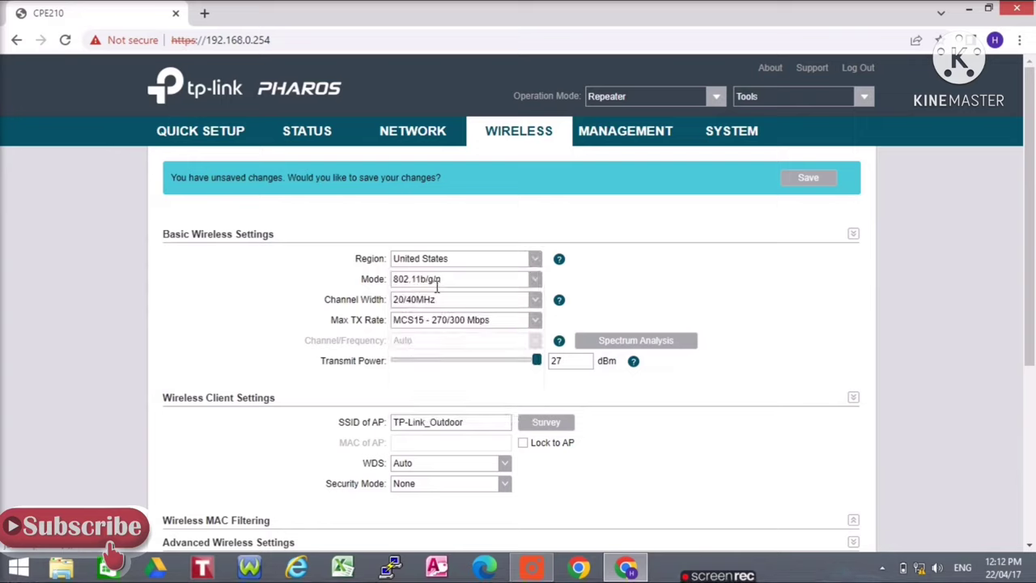
pyautogui.click(535, 303)
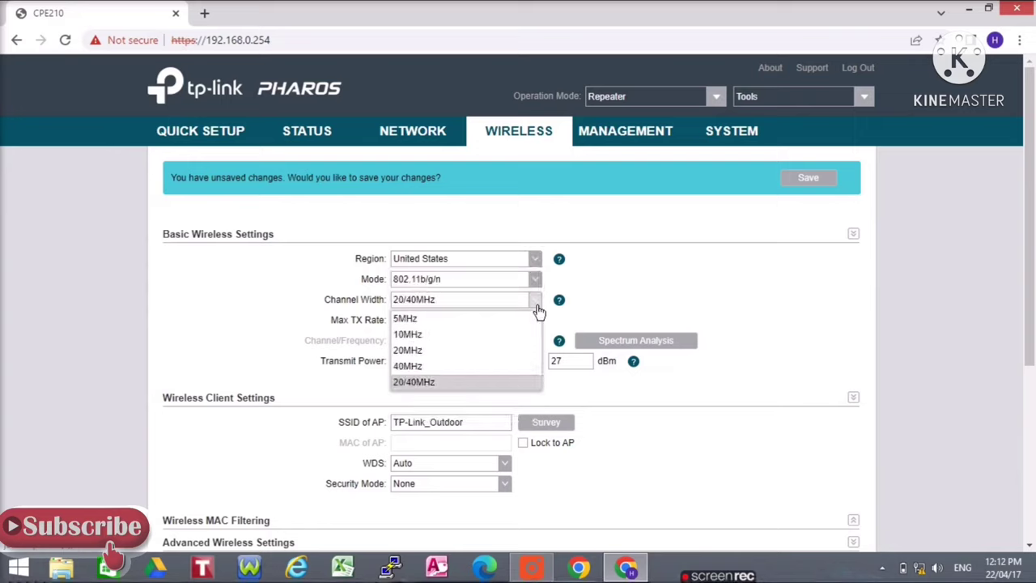
pyautogui.click(415, 353)
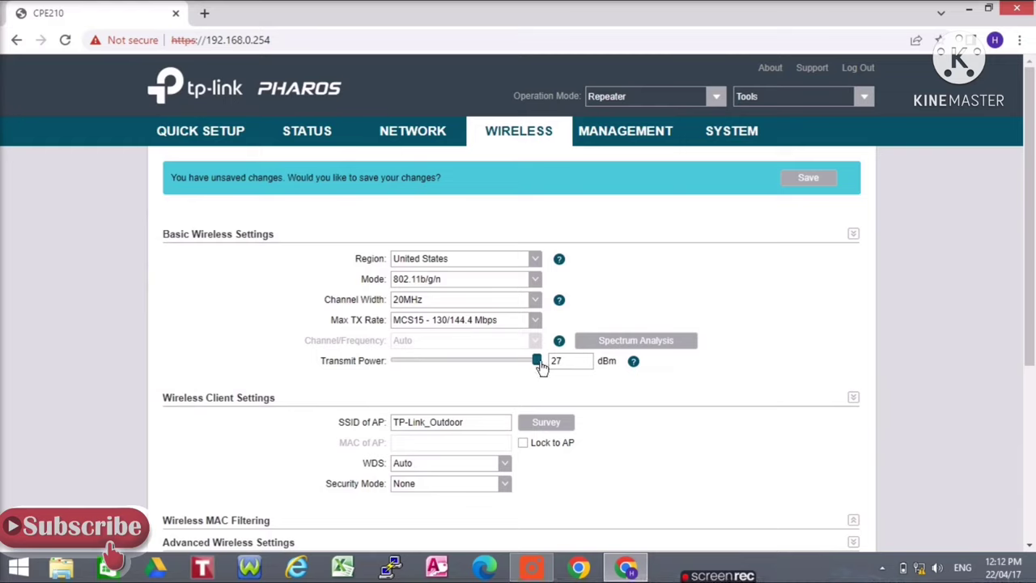
pyautogui.moveTo(537, 360); pyautogui.dragTo(560, 362)
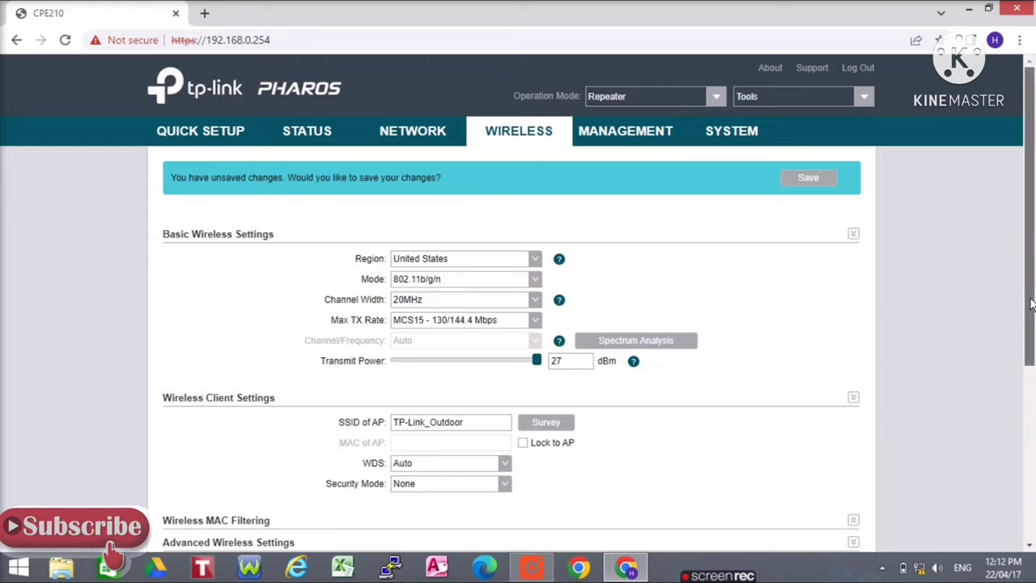
# Step: Survey the available access points for the wireless client, select the HIT network and lock to that AP
pyautogui.moveTo(1032, 306); pyautogui.dragTo(1032, 370)
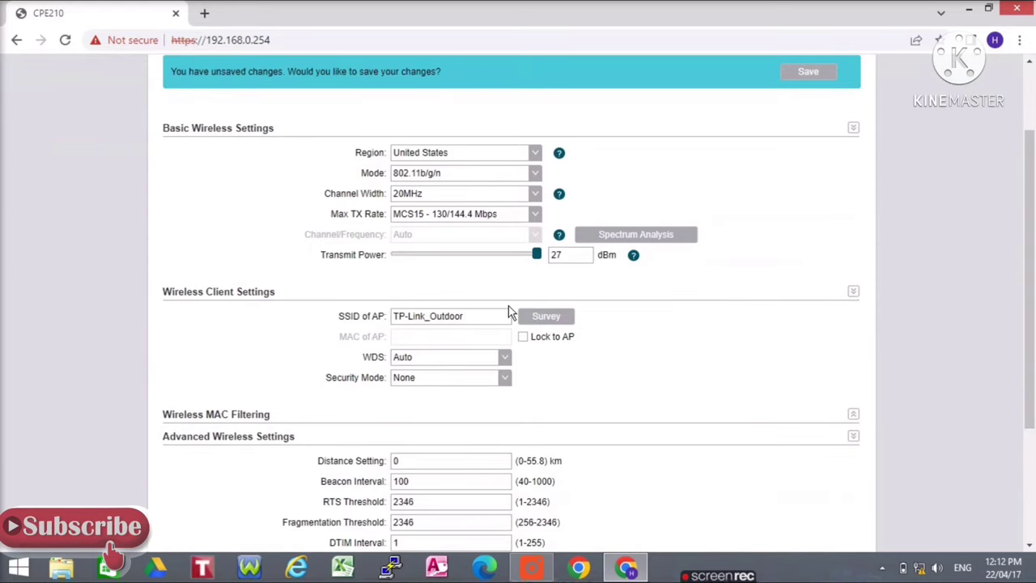
pyautogui.click(550, 320)
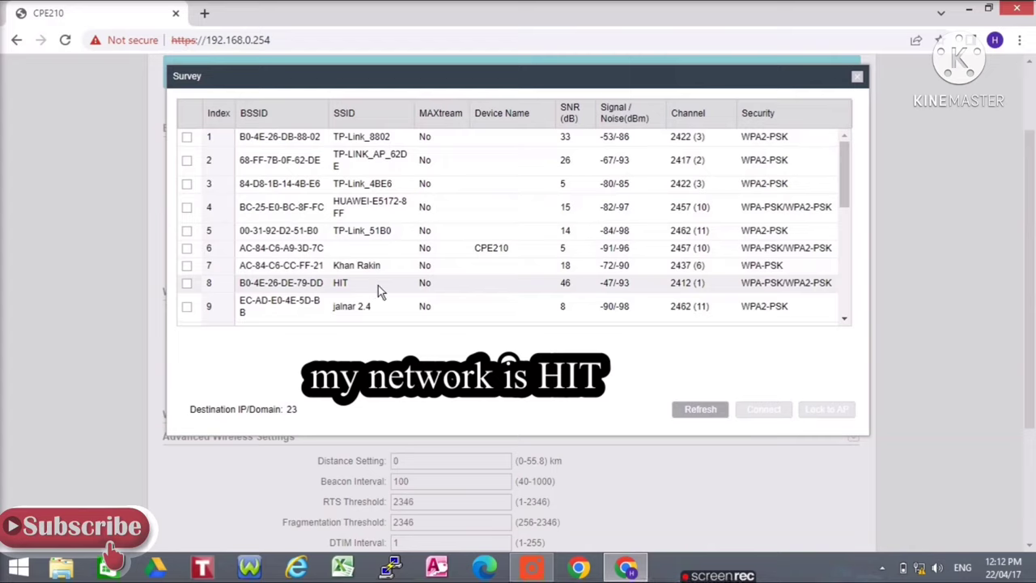
pyautogui.click(186, 285)
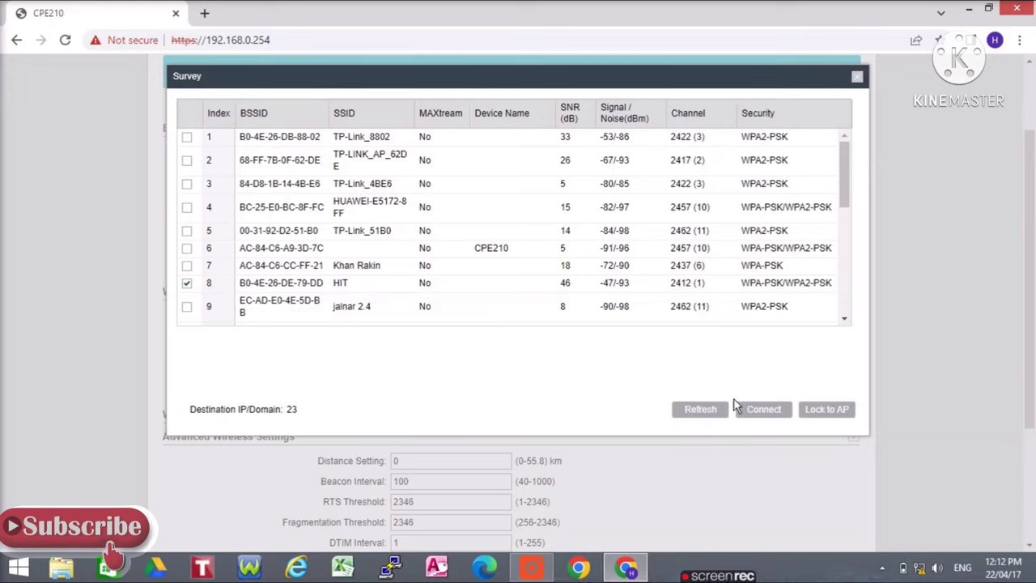
pyautogui.click(825, 409)
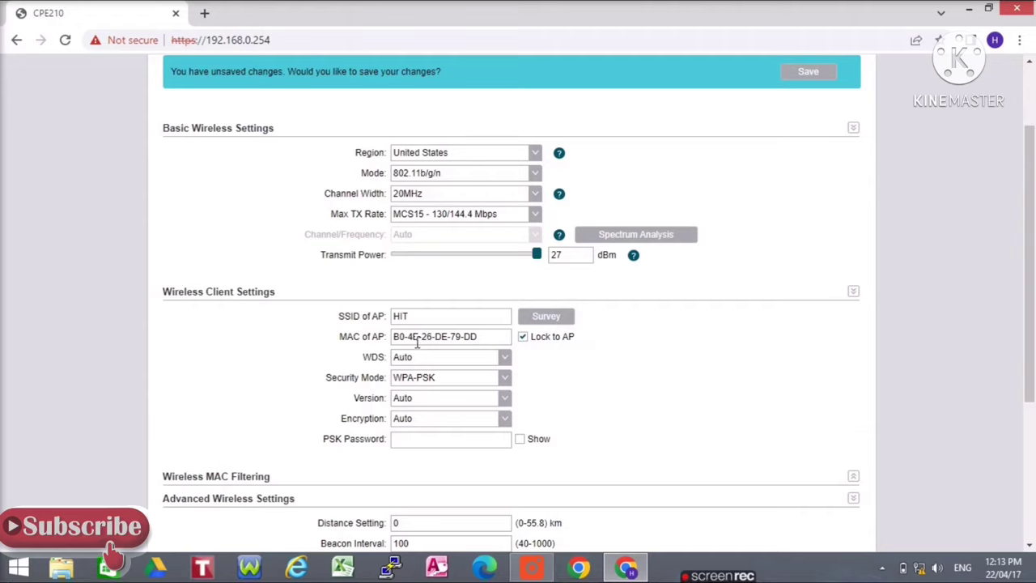
# Step: Enter the HIT network's PSK password, reveal it briefly to check it, and hide it again
pyautogui.click(413, 441)
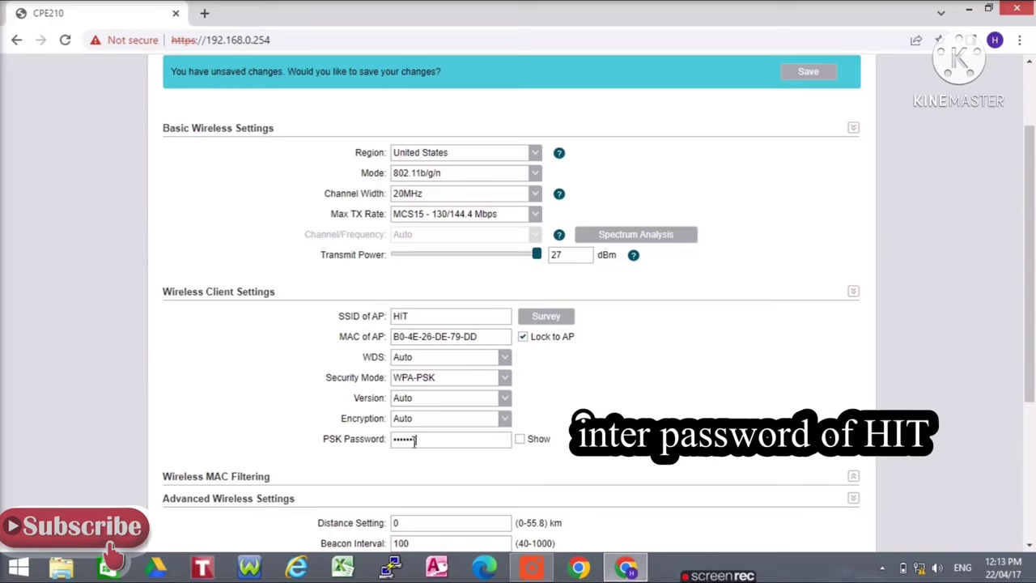
pyautogui.click(519, 439)
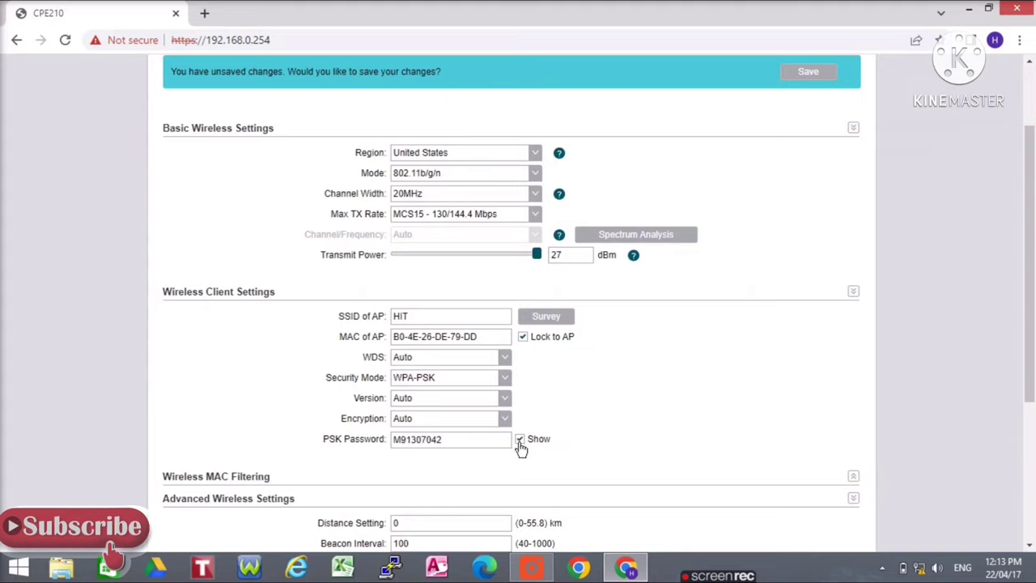
pyautogui.click(518, 439)
# Step: Apply the wireless settings, dismiss the resulting dialog and save the pending changes
pyautogui.scroll(-2, 1031, 377)
pyautogui.scroll(-1, 1032, 377)
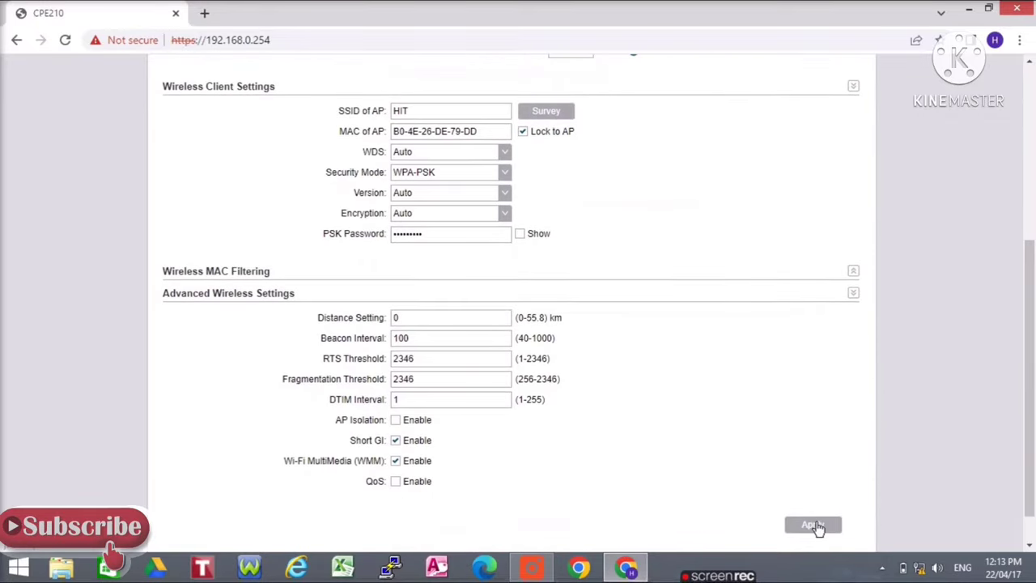
pyautogui.click(799, 531)
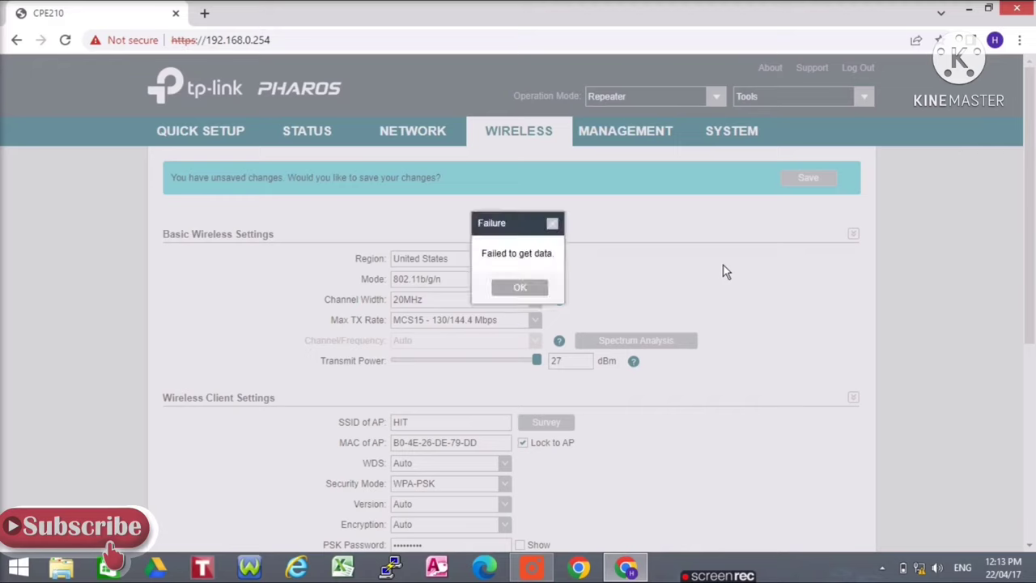
pyautogui.click(519, 289)
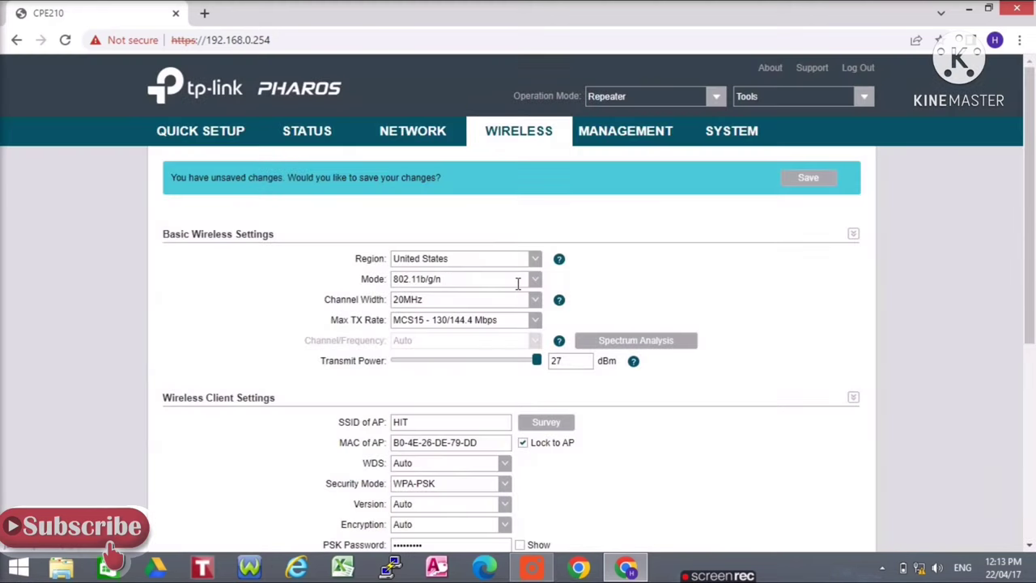
pyautogui.click(809, 178)
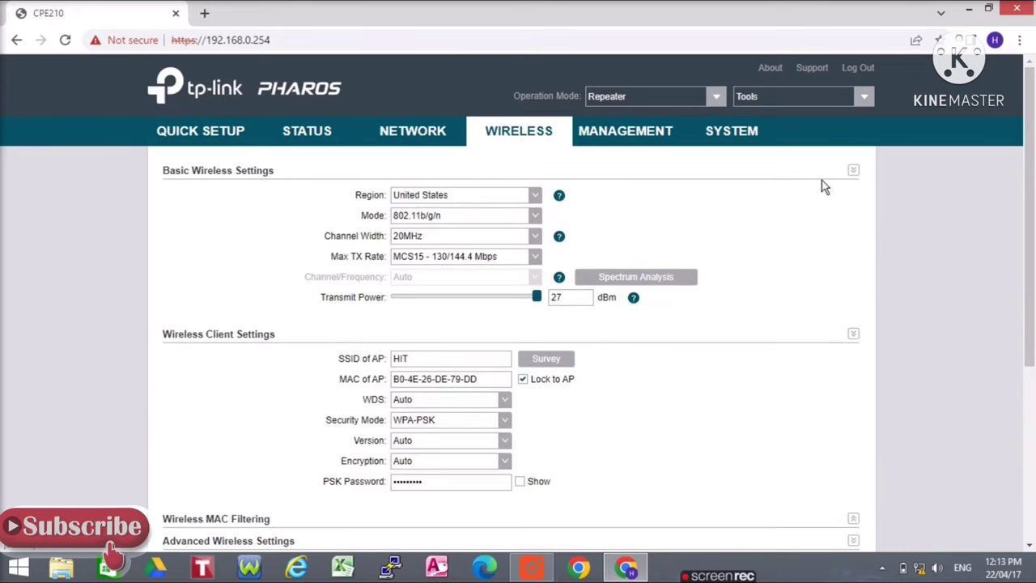
# Step: In the device's LAN network settings, keep the connection type Static and set the IP address to 192.168.1.151
pyautogui.click(406, 136)
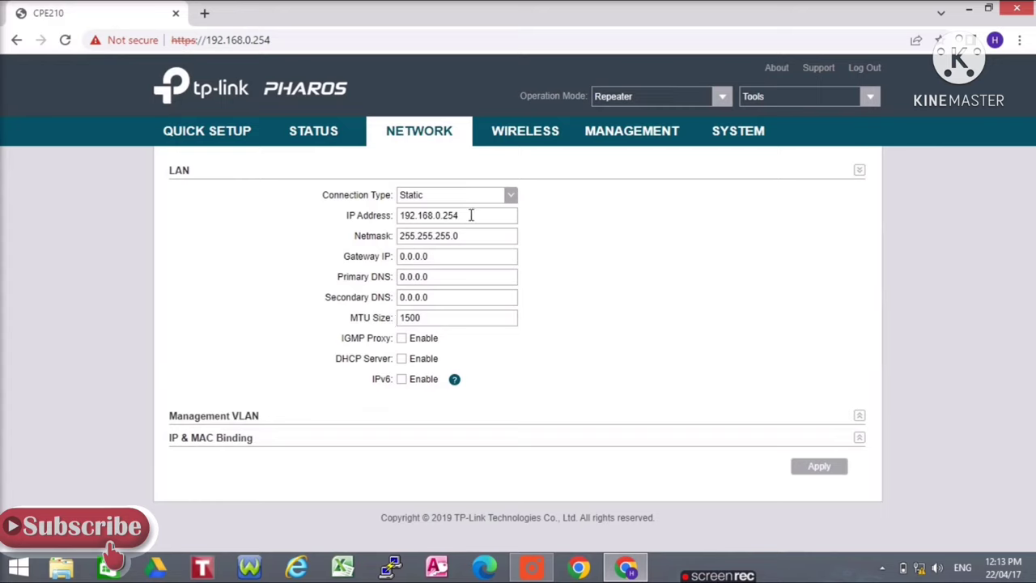
pyautogui.click(515, 198)
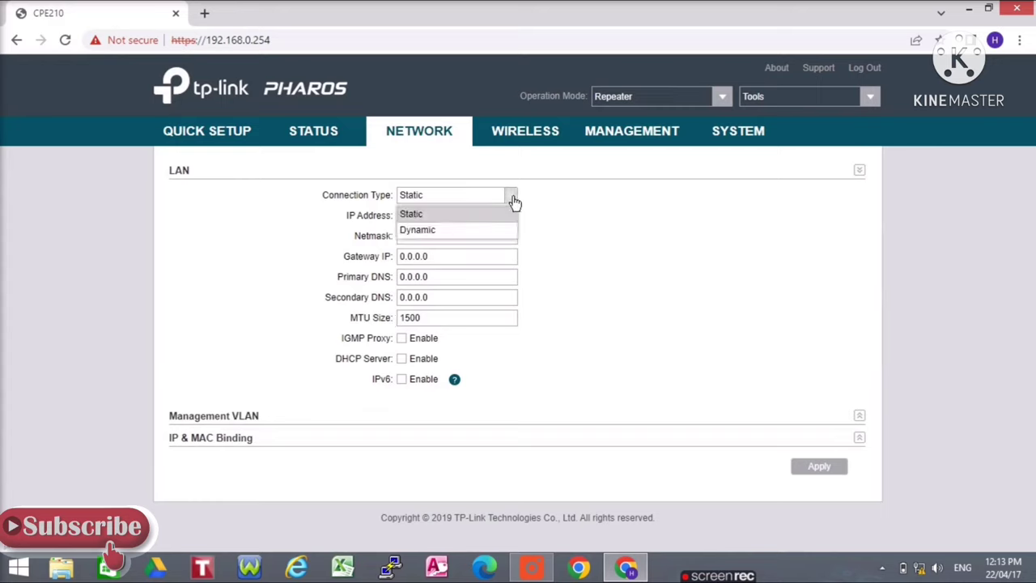
pyautogui.click(513, 212)
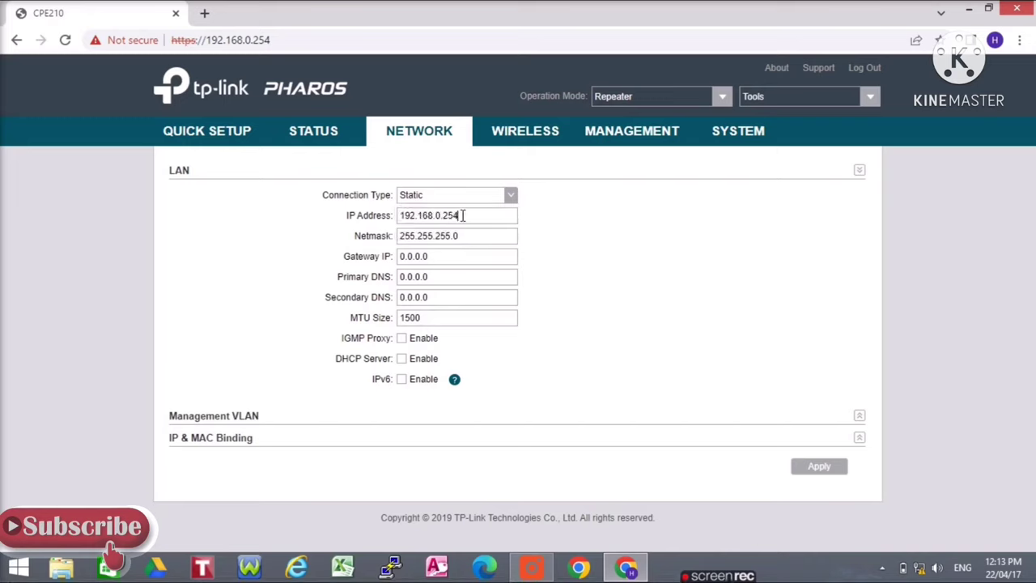
pyautogui.press('BackSpace')
pyautogui.press('BackSpace')
pyautogui.press('BackSpace')
pyautogui.press('BackSpace')
pyautogui.press('BackSpace')
pyautogui.press('BackSpace')
pyautogui.press('BackSpace')
pyautogui.write('1')
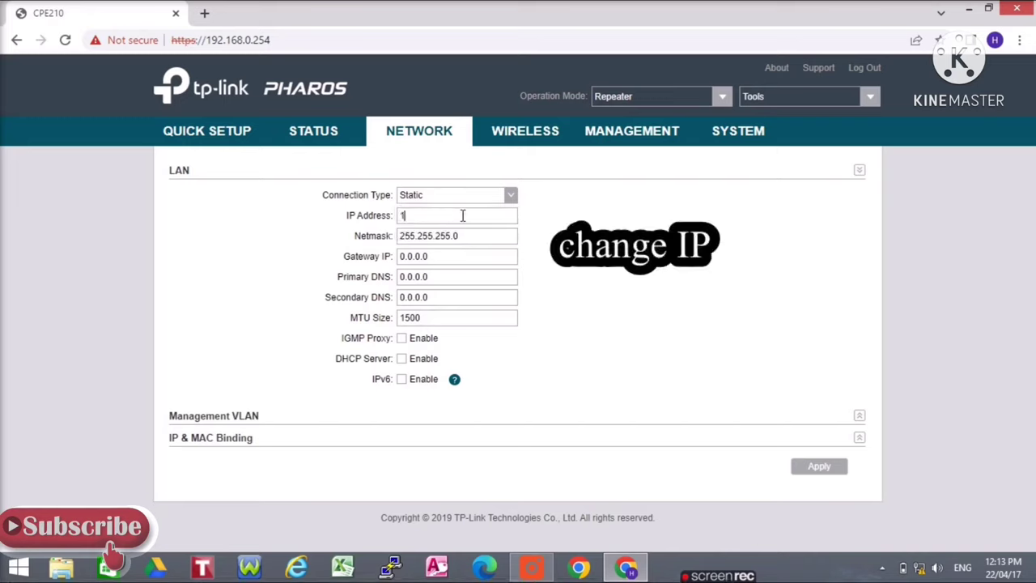
pyautogui.write('92.168.1.151')
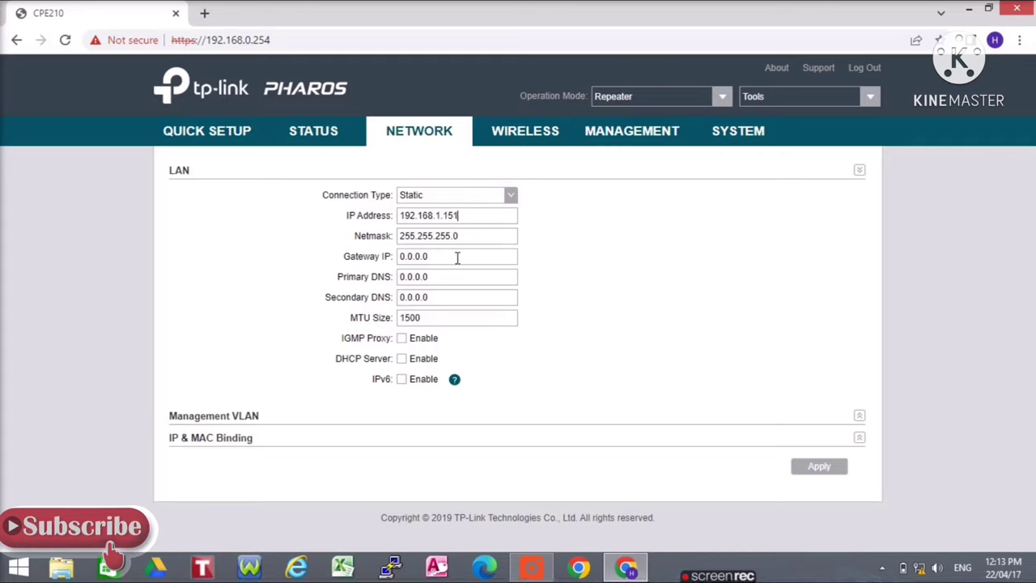
# Step: Set the LAN gateway IP to 192.168.1.1, apply the network settings and acknowledge the address change notice
pyautogui.press('BackSpace')
pyautogui.write('192.168.1.1')
pyautogui.click(826, 471)
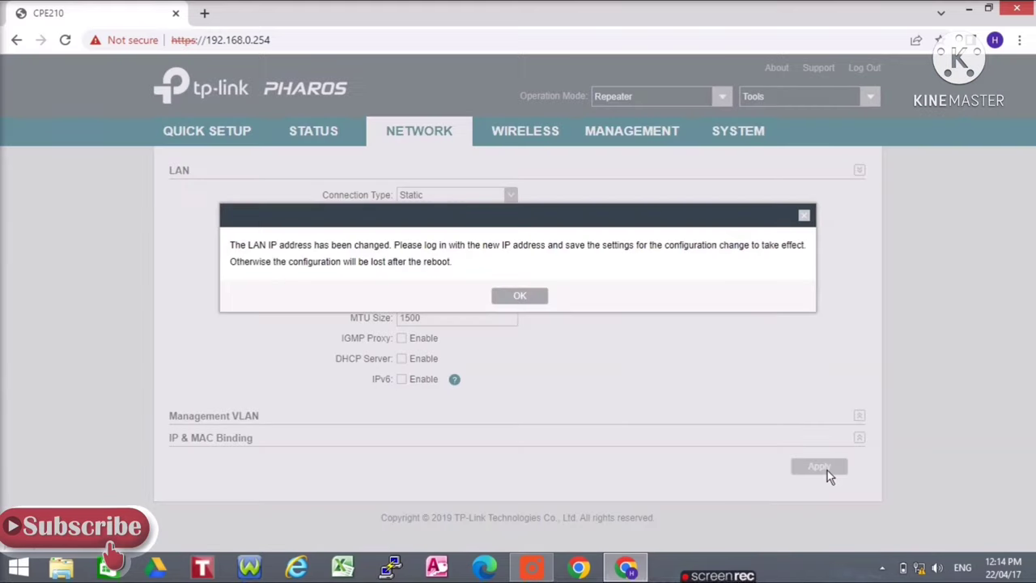
pyautogui.click(524, 299)
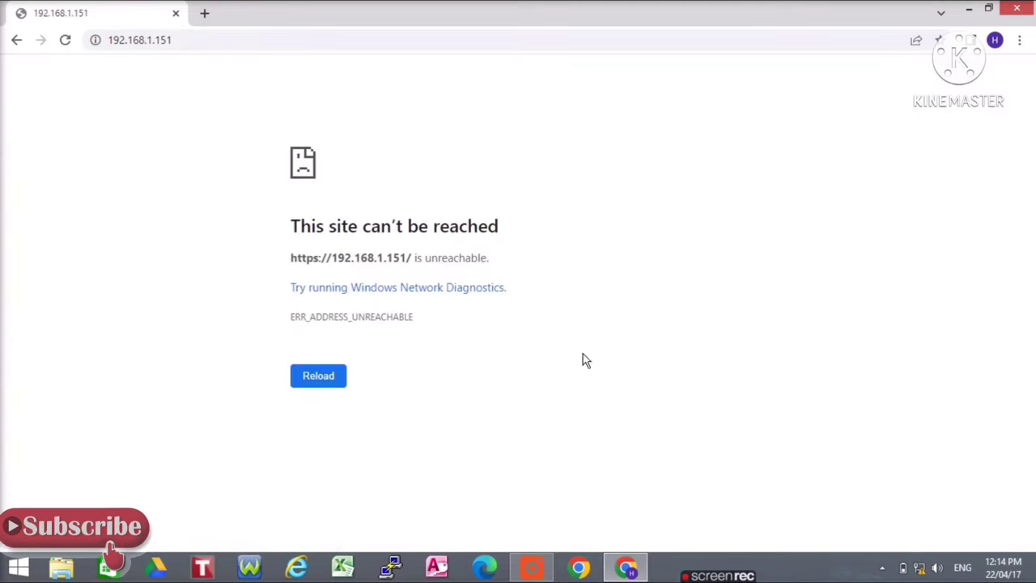
# Step: Open the PC's list of available networks and connect to the HIT wireless network
pyautogui.click(919, 568)
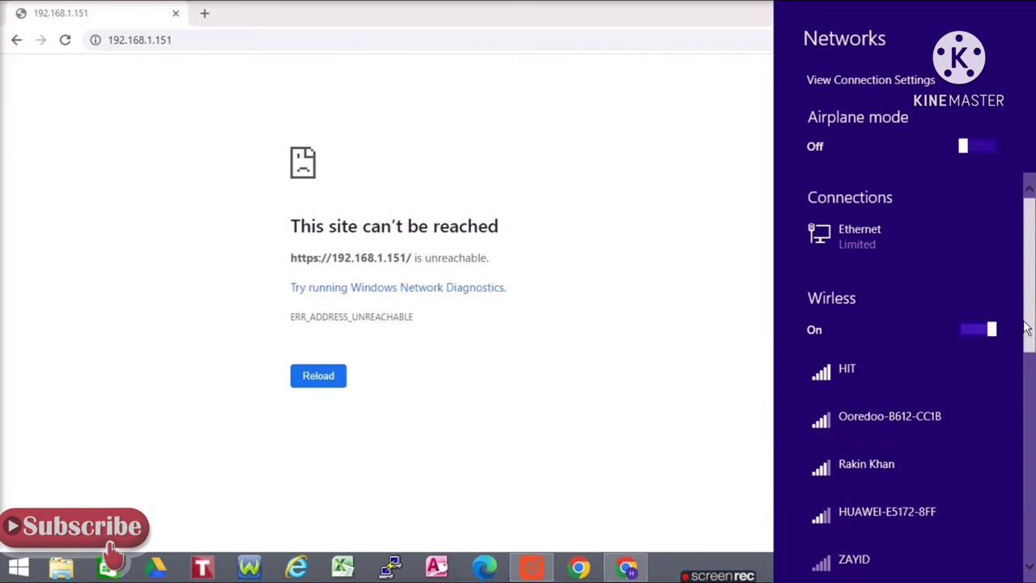
pyautogui.moveTo(1030, 326); pyautogui.dragTo(1033, 287)
pyautogui.click(861, 372)
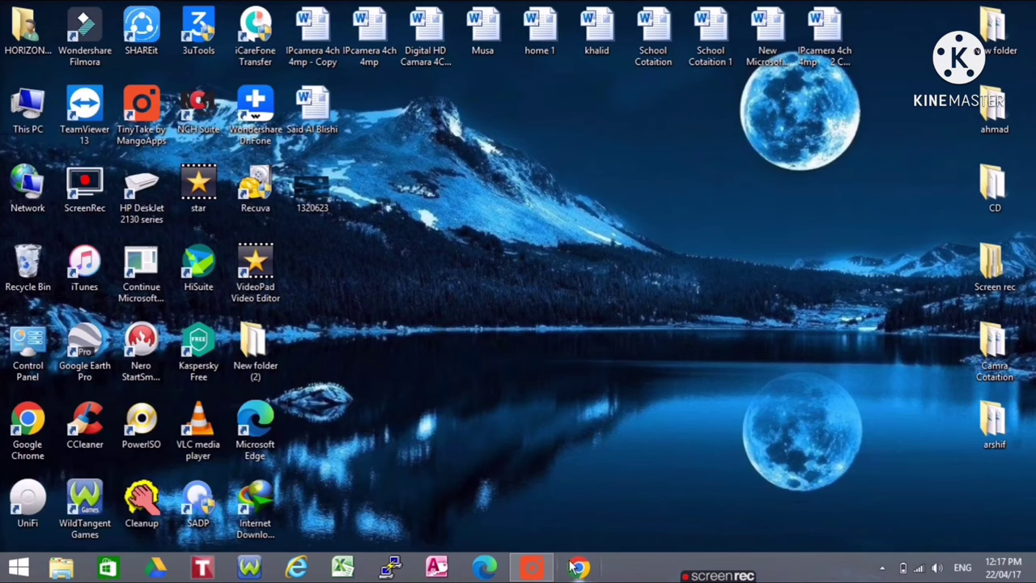
# Step: Switch to Google Chrome, load youtube.com and block the site's notifications
pyautogui.click(580, 568)
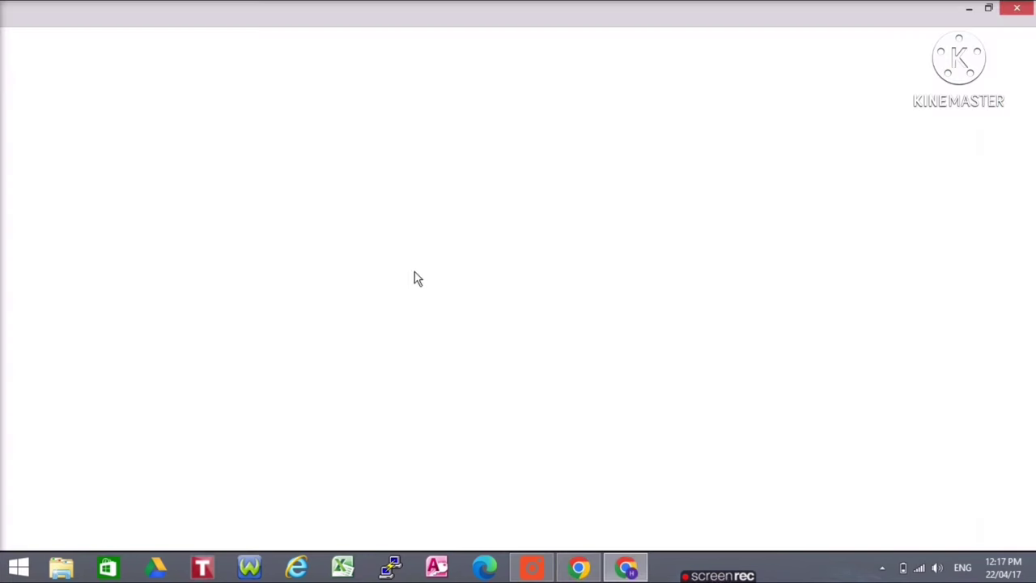
pyautogui.click(181, 40)
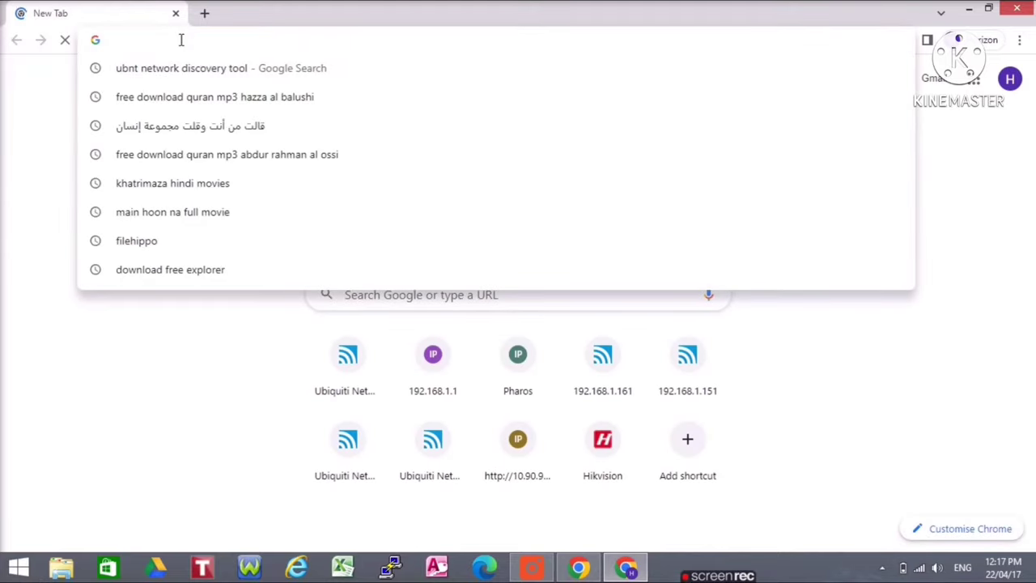
pyautogui.write('yo')
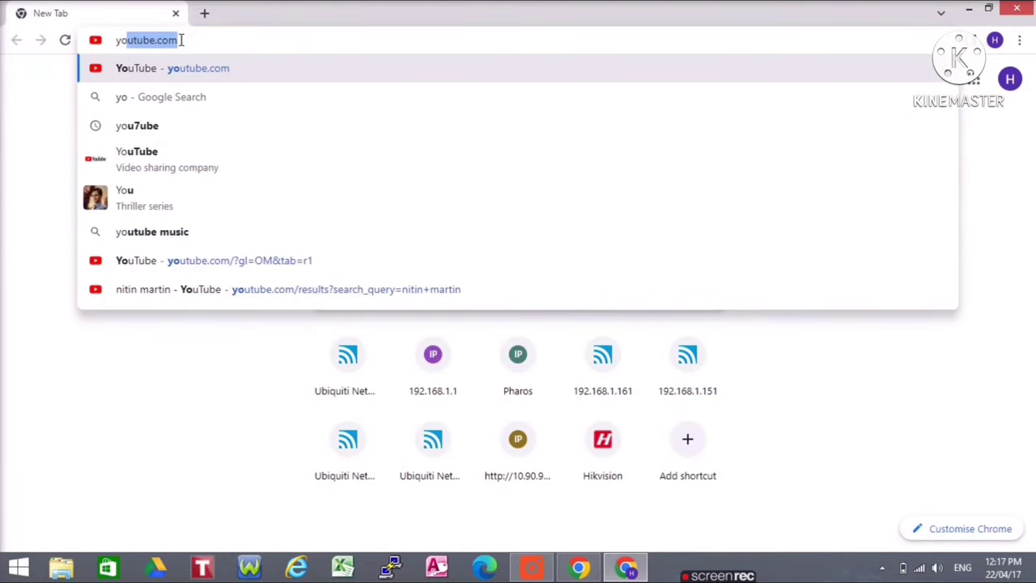
pyautogui.press('Return')
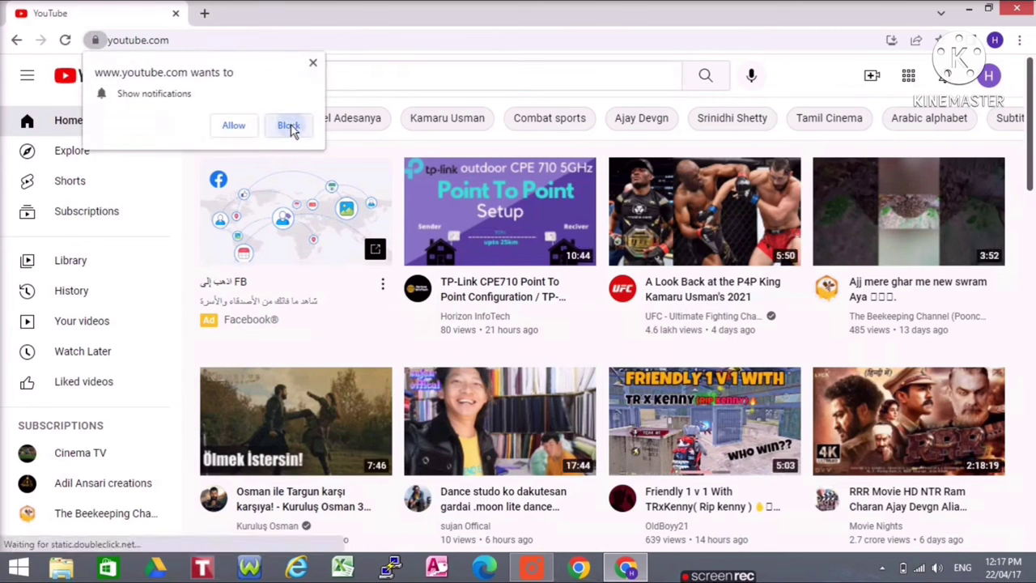
pyautogui.click(287, 125)
# Step: Search YouTube for "horizon infotech" and open the TP-Link CPE710 Point To Point Configuration video
pyautogui.click(353, 79)
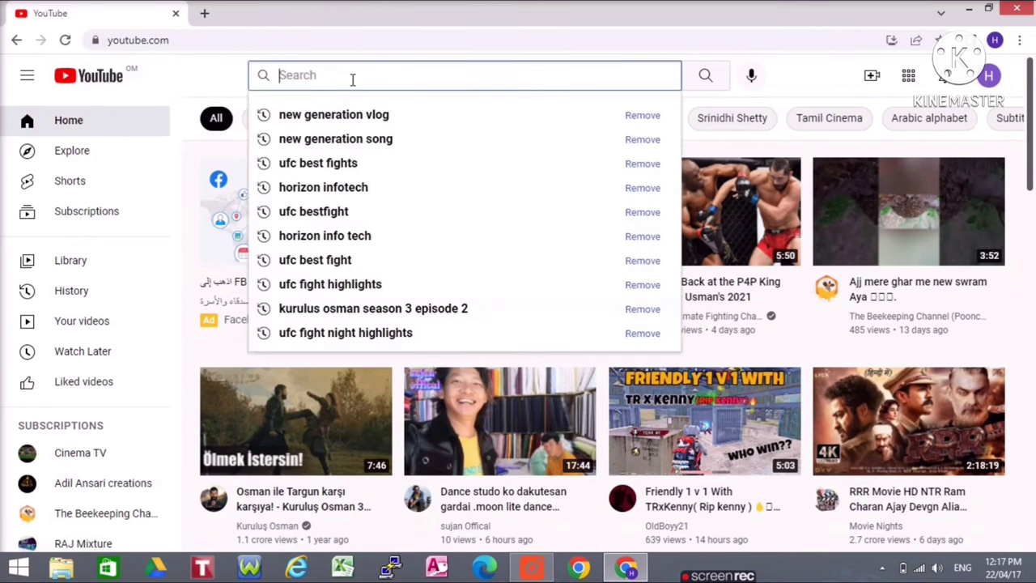
pyautogui.write('ho')
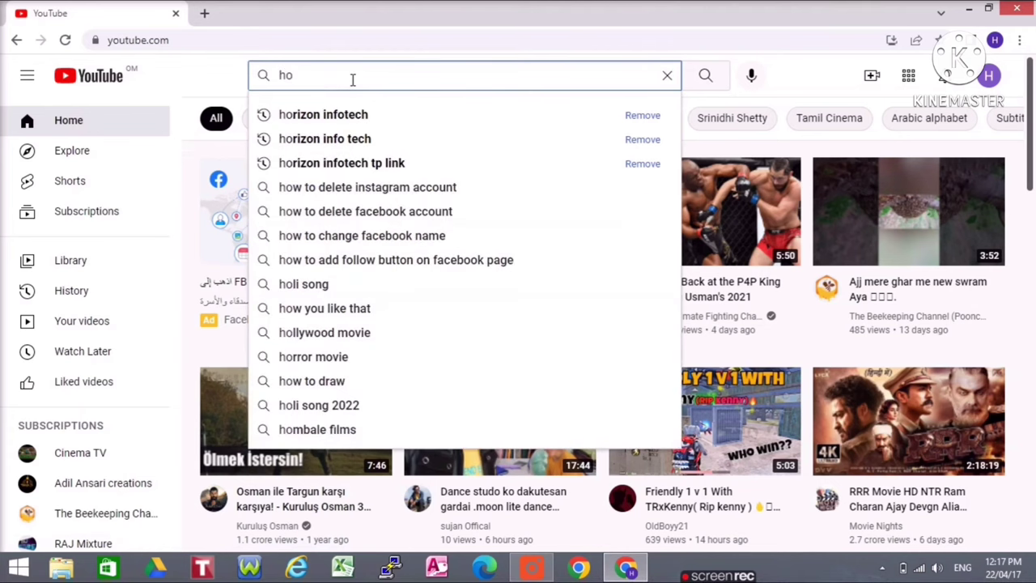
pyautogui.click(353, 114)
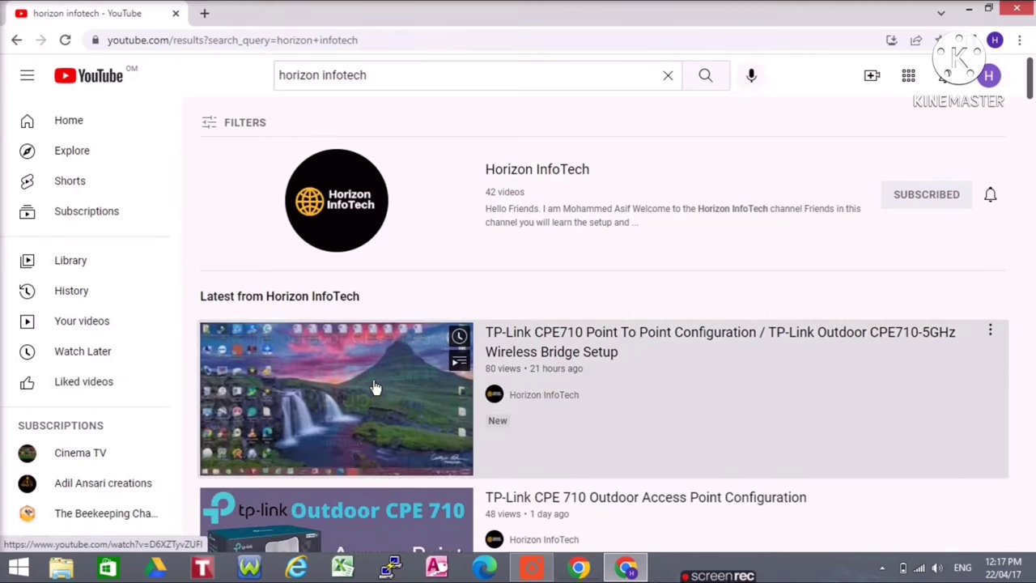
pyautogui.click(374, 388)
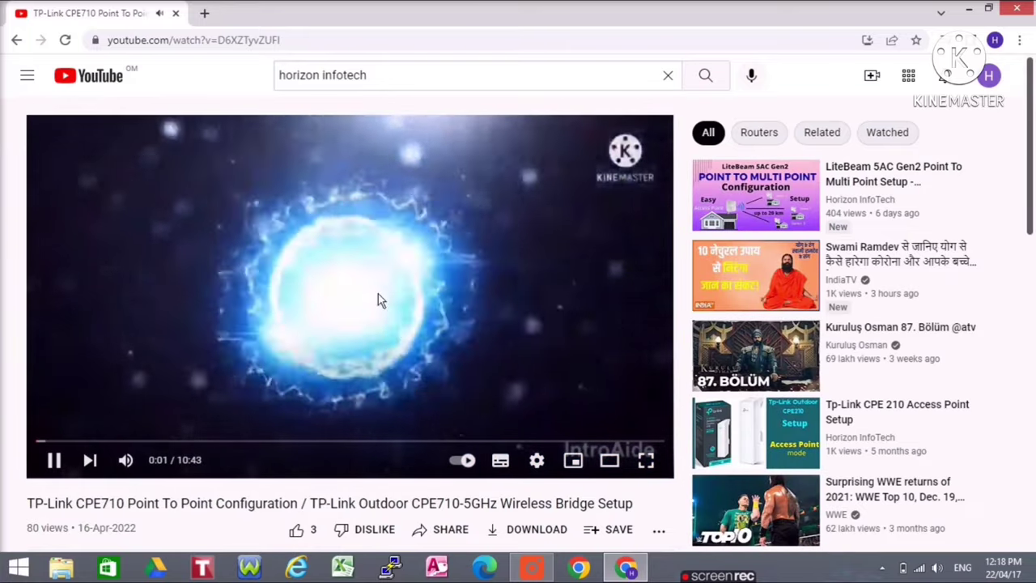
# Step: Pause the video, mute its sound and resume playback to test the internet connection
pyautogui.click(375, 291)
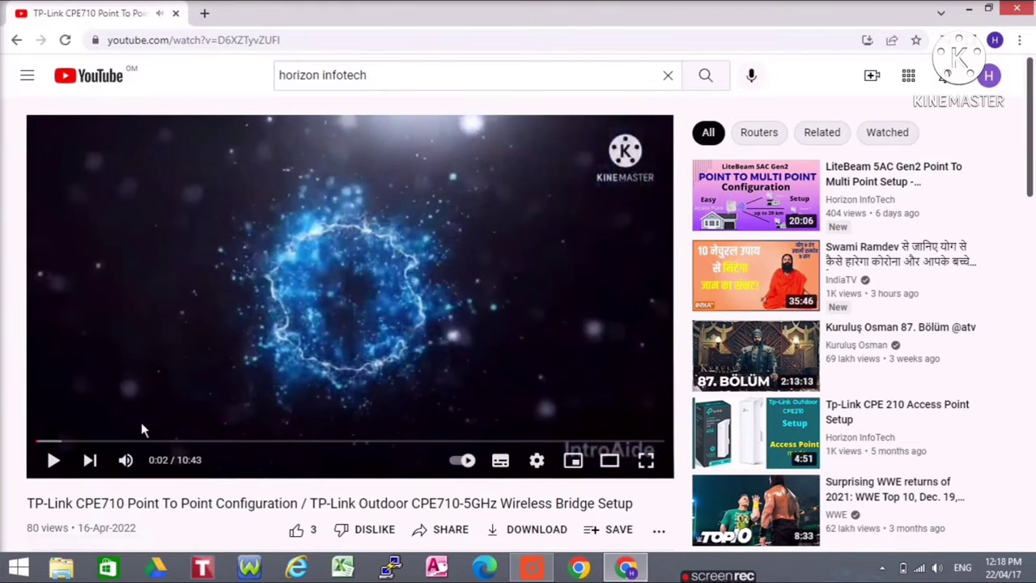
pyautogui.click(126, 460)
pyautogui.click(328, 370)
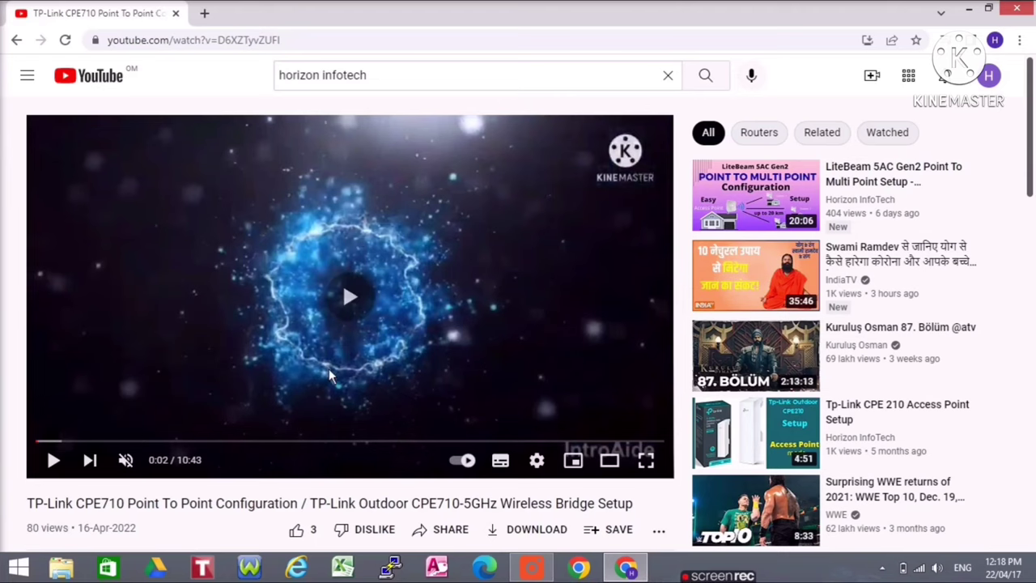